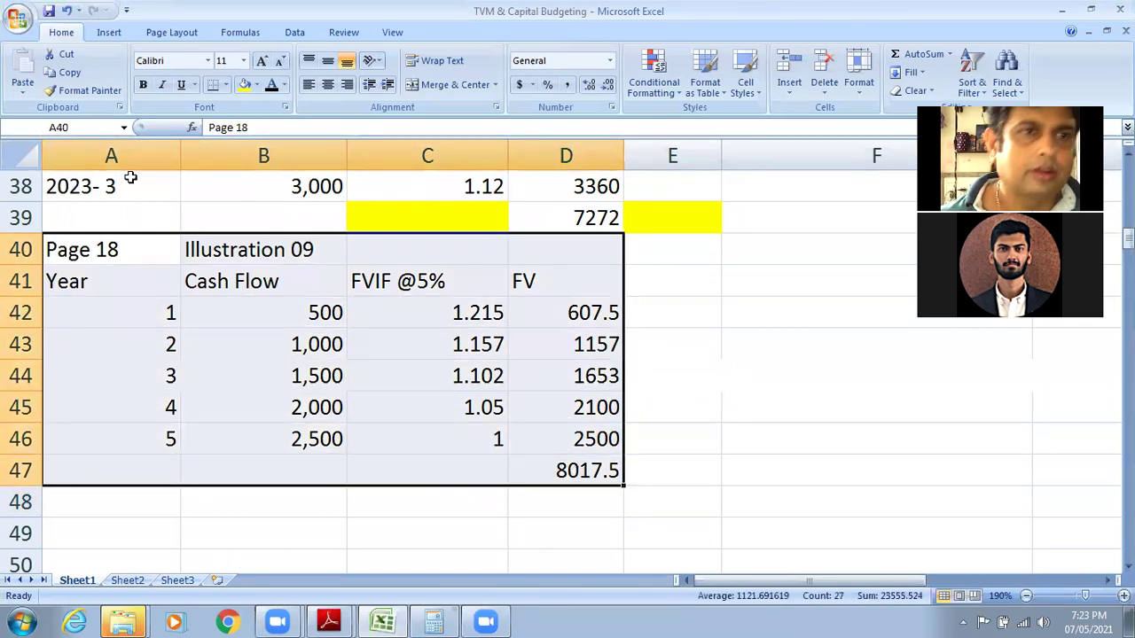
Step: Copy the selected Illustration 09 table (A40:D47) and paste the duplicate starting at cell A49
click(69, 72)
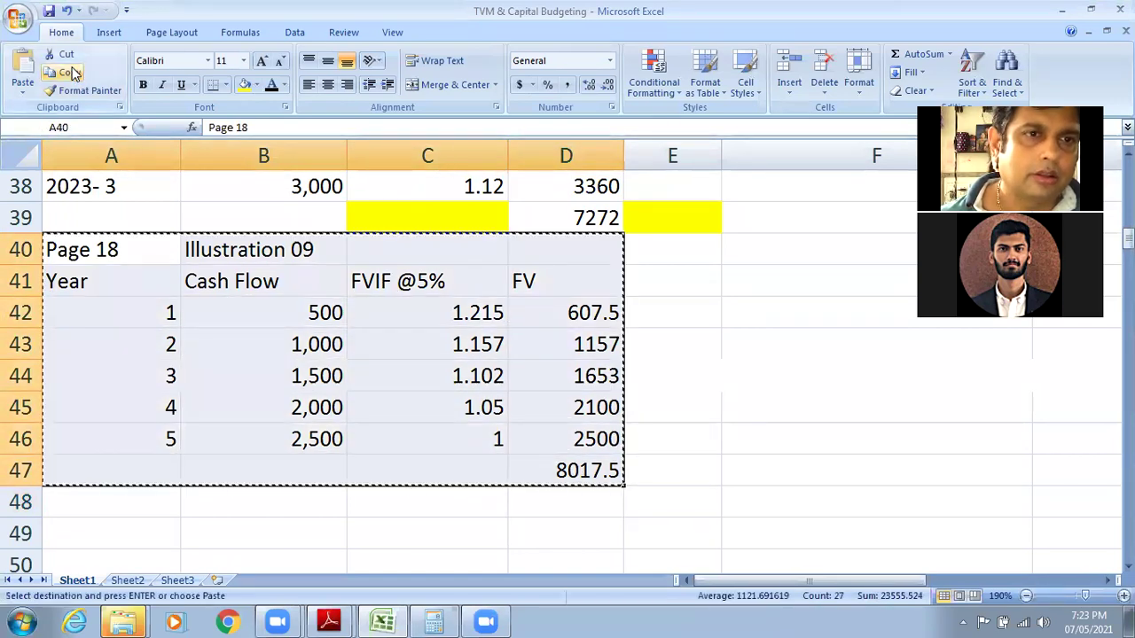
click(86, 527)
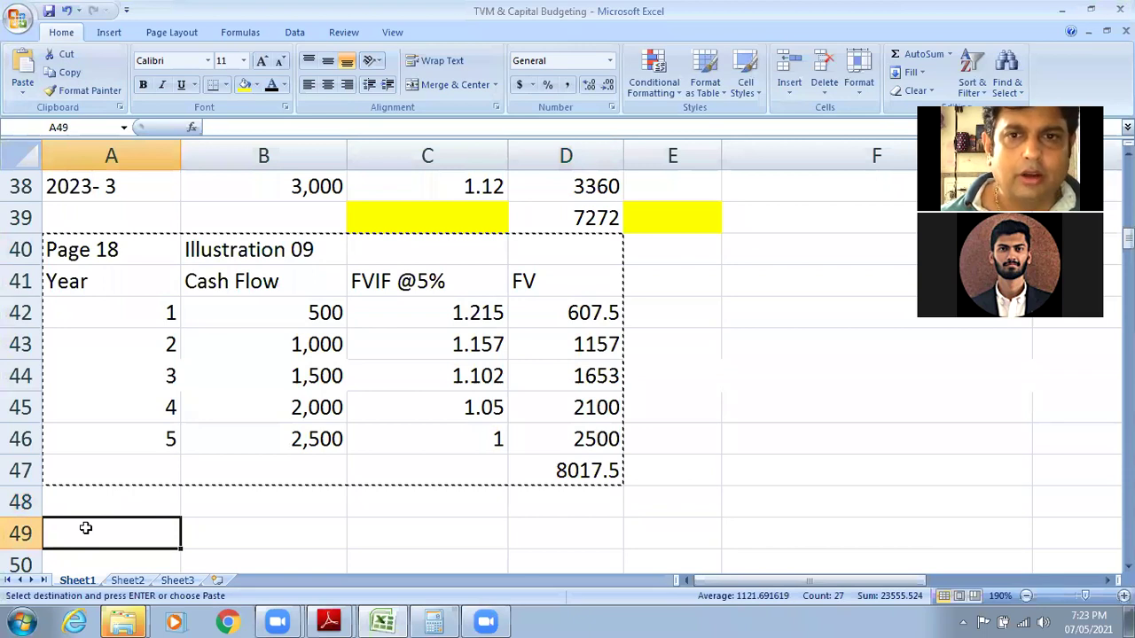
click(23, 71)
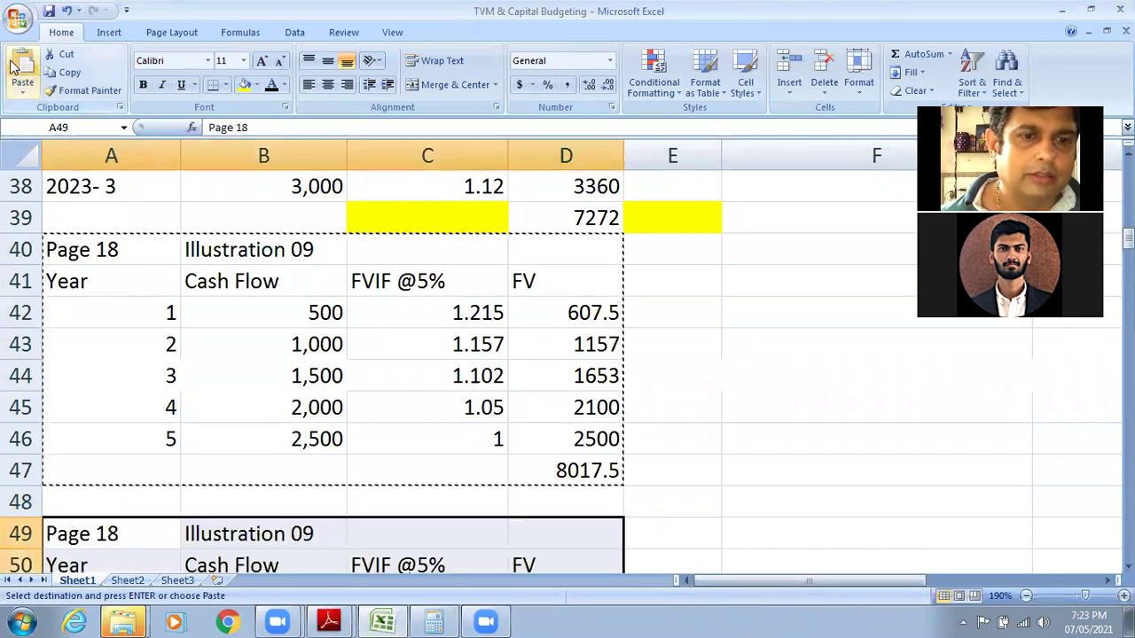
scroll(344, 310, down, 3)
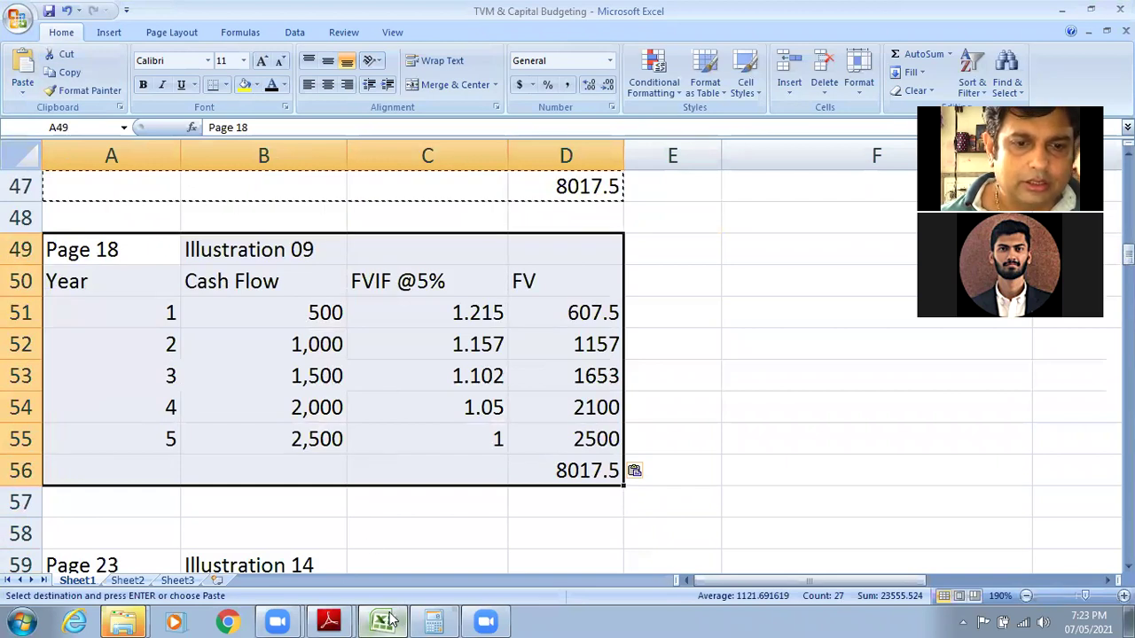
Step: Switch to the Corporate Finance PDF in Adobe Reader and find the page number of Illustration 10
mouse_move(390, 619)
mouse_move(328, 619)
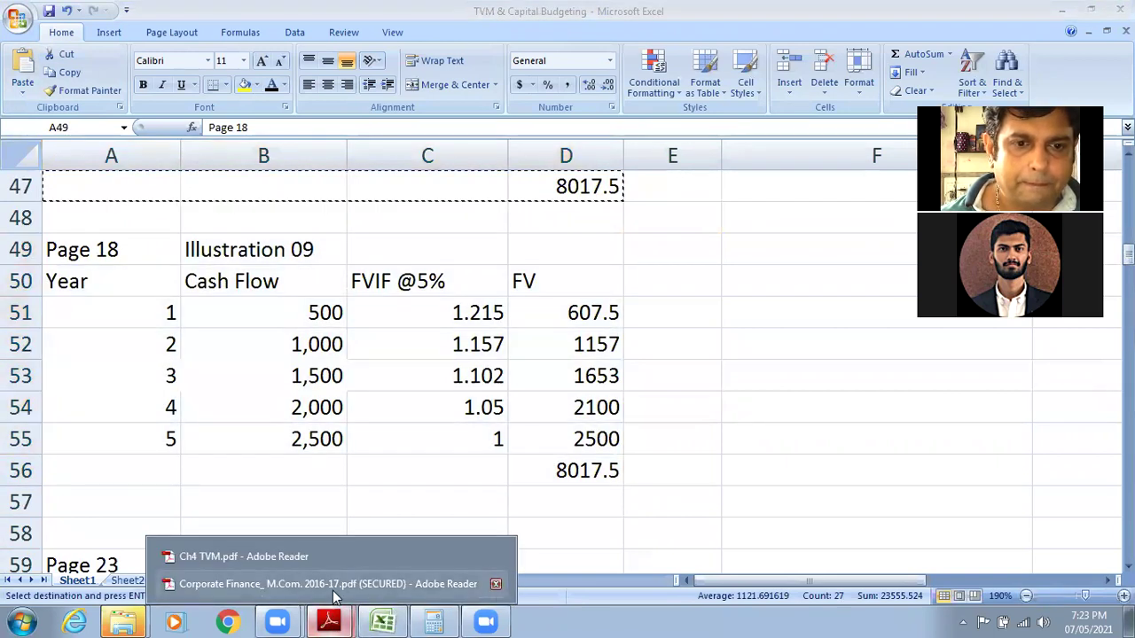
click(305, 587)
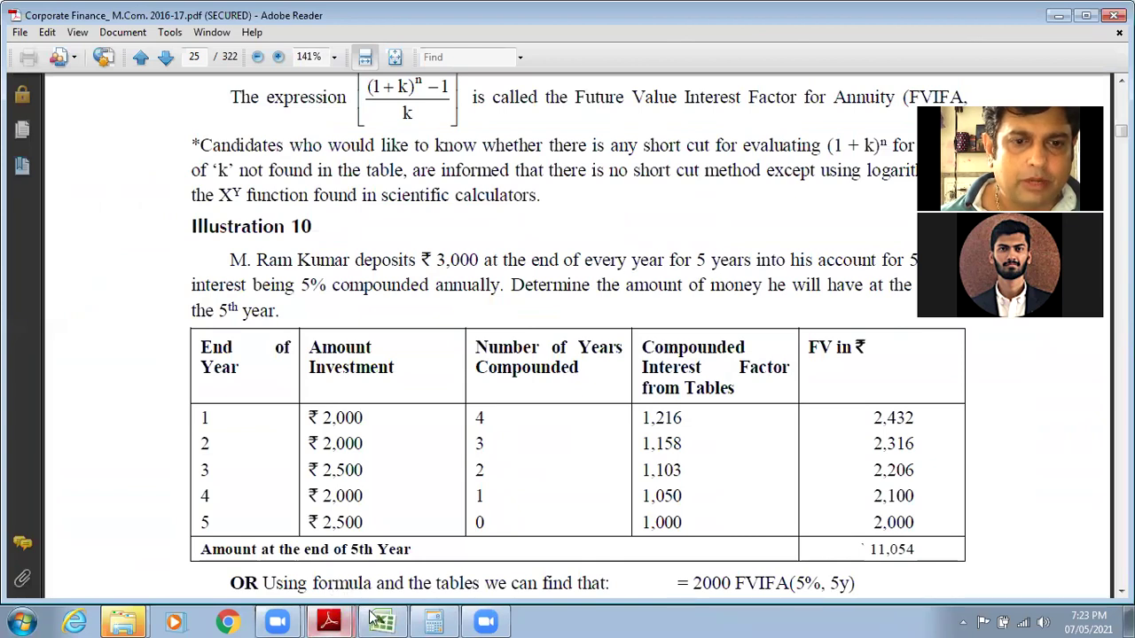
scroll(412, 383, down, 4)
scroll(411, 380, down, 9)
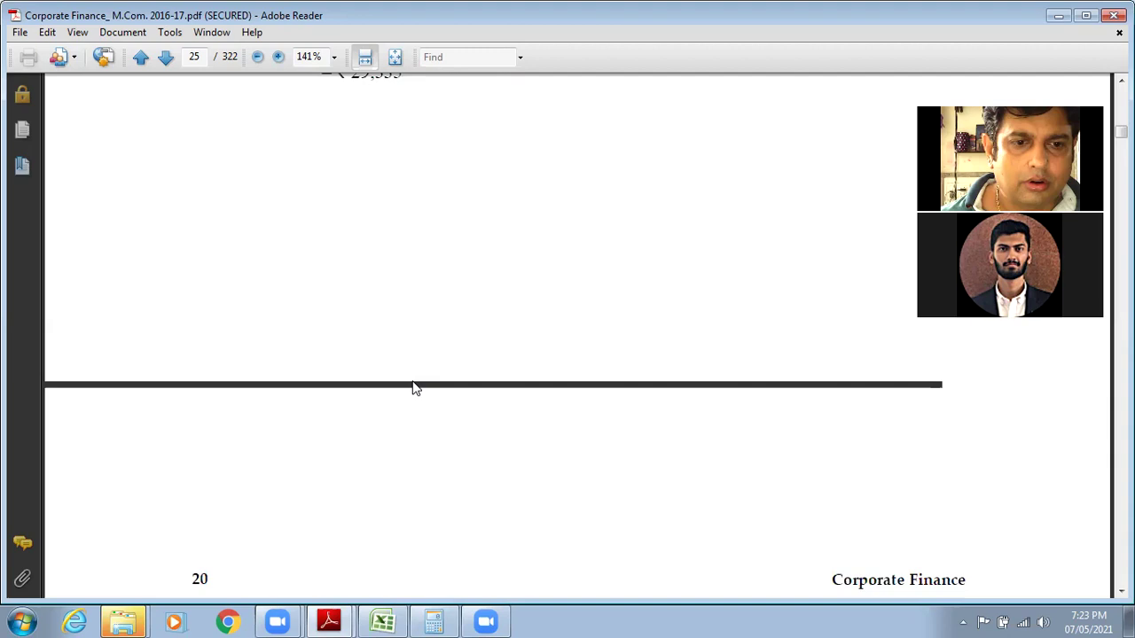
scroll(413, 385, up, 4)
Step: Back in Excel, relabel the pasted table's heading cells as "Page 19" and "Illustration 10"
click(383, 620)
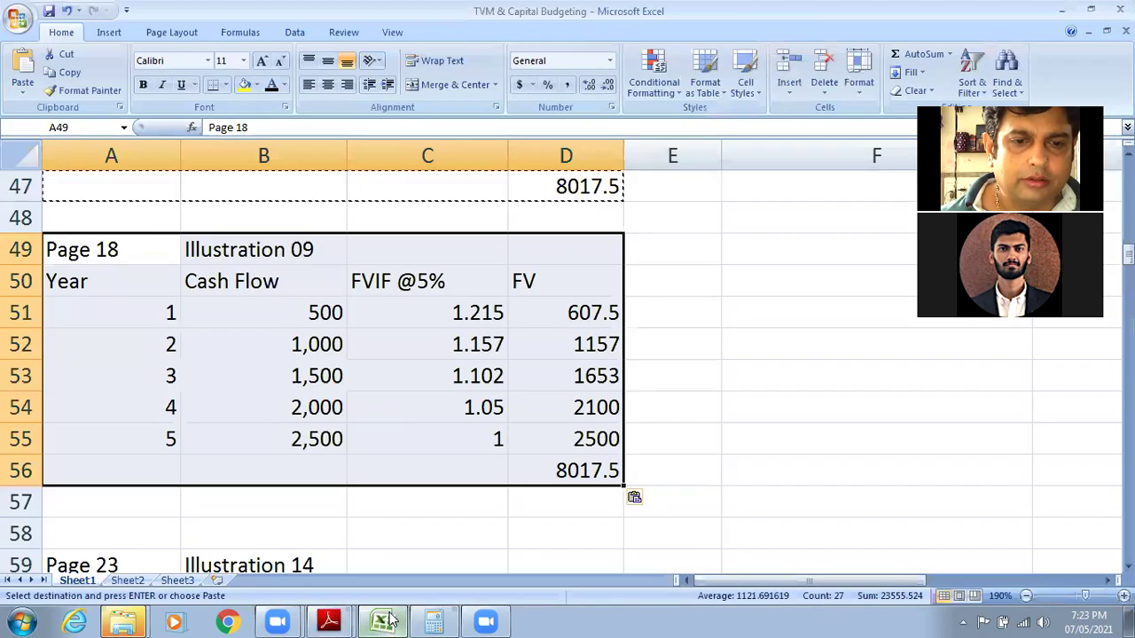
click(132, 251)
double_click(132, 251)
key(shift+Left)
text(9)
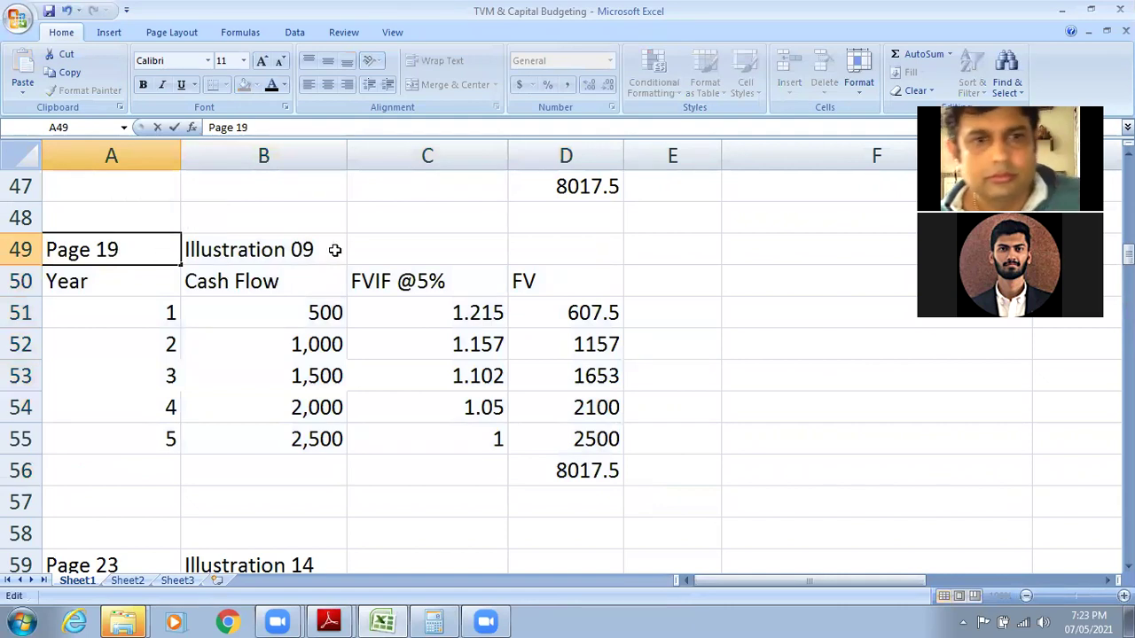
click(345, 250)
double_click(315, 250)
drag(316, 250, 296, 249)
text(10)
Step: Check the yearly investment amounts for Illustration 10 in the Corporate Finance PDF
click(328, 333)
double_click(317, 307)
key(Escape)
click(329, 621)
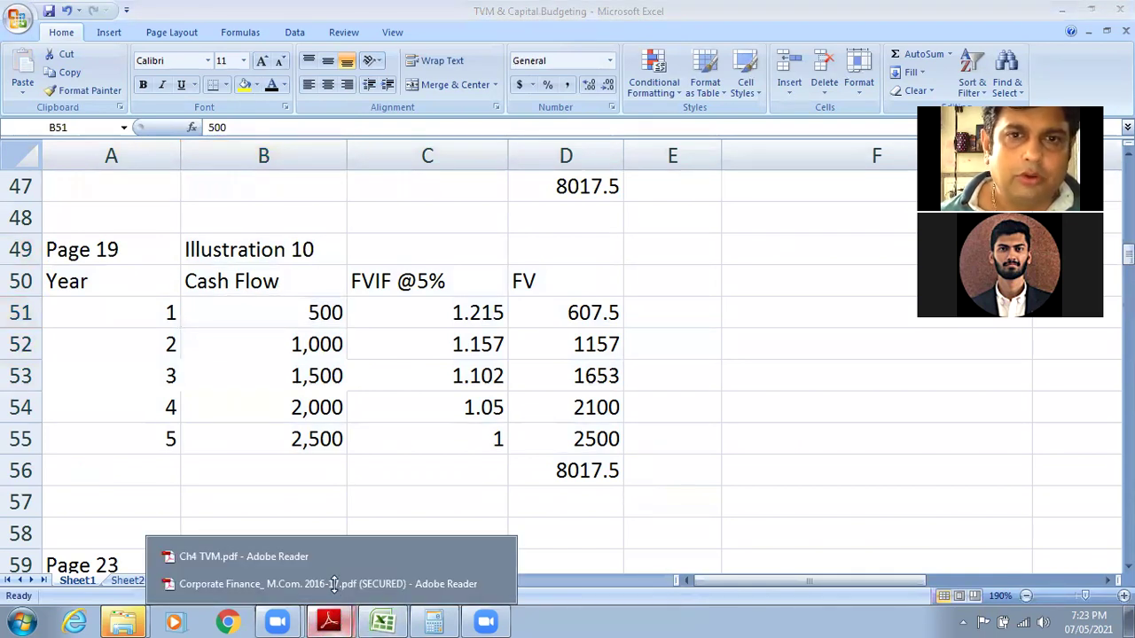
click(333, 583)
scroll(483, 372, up, 6)
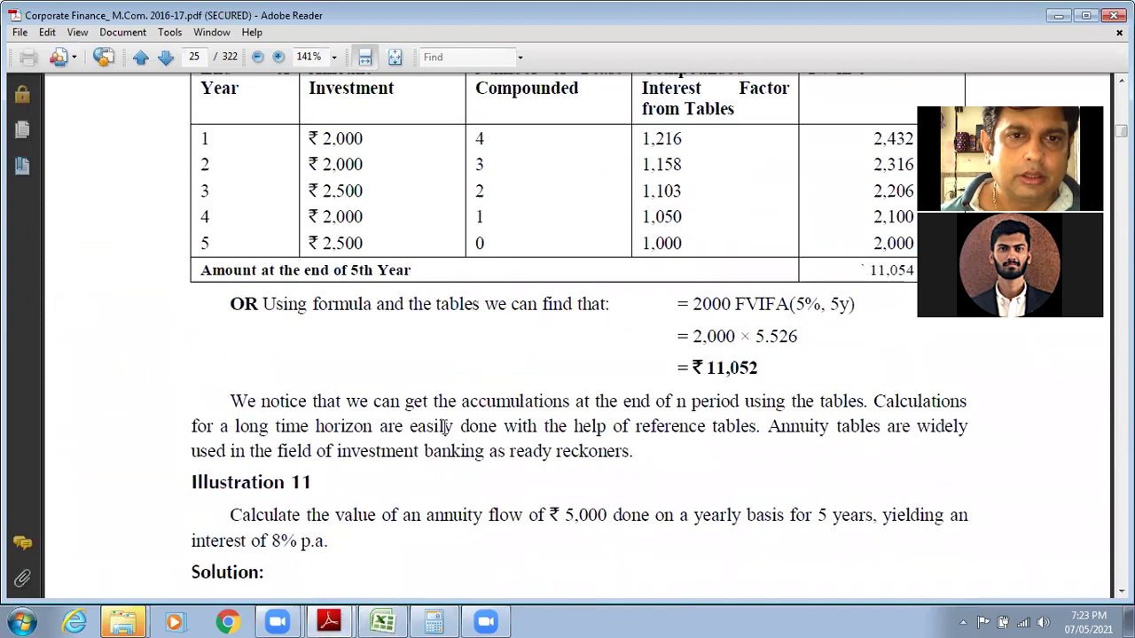
Step: In Excel, enter 2,000 as the year 1 cash flow of Illustration 10 and fill it down through year 5
click(382, 621)
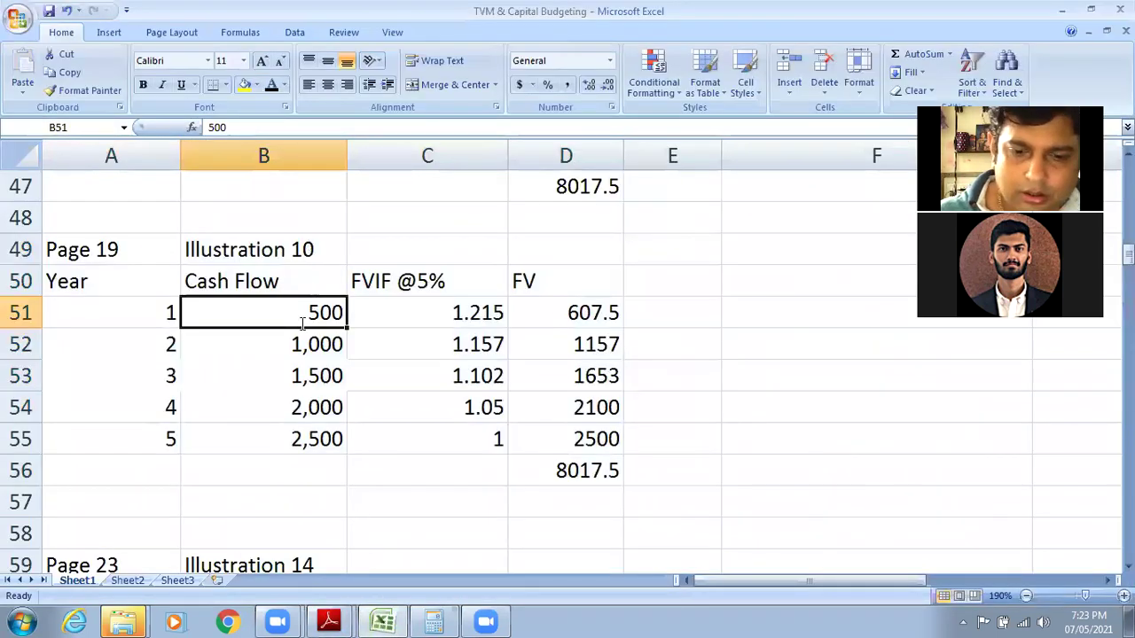
text(2,000)
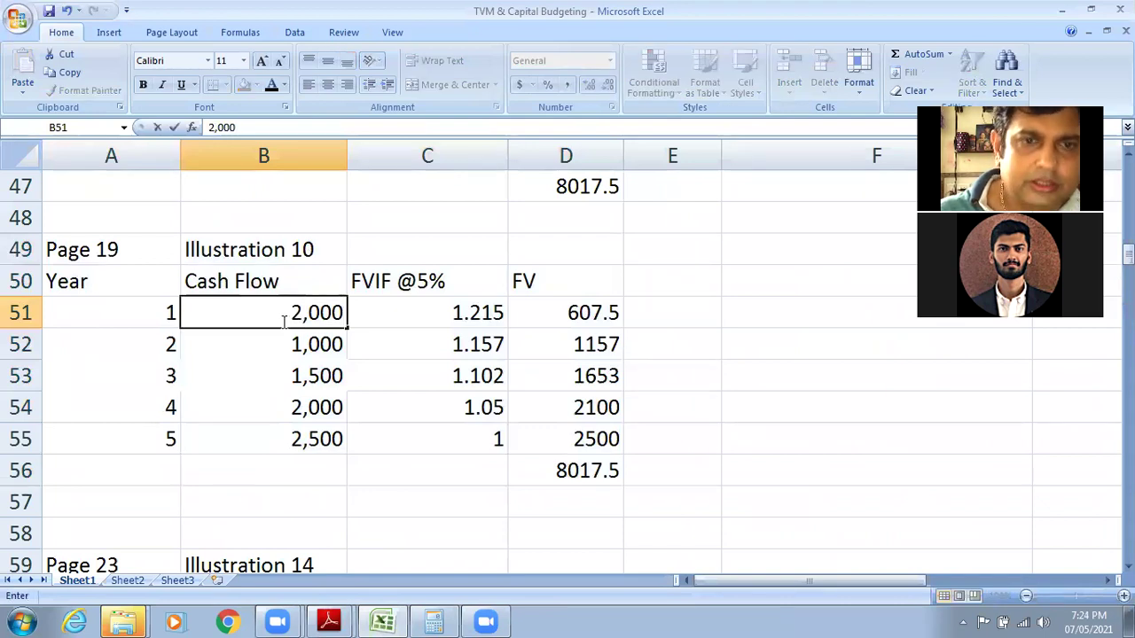
click(363, 470)
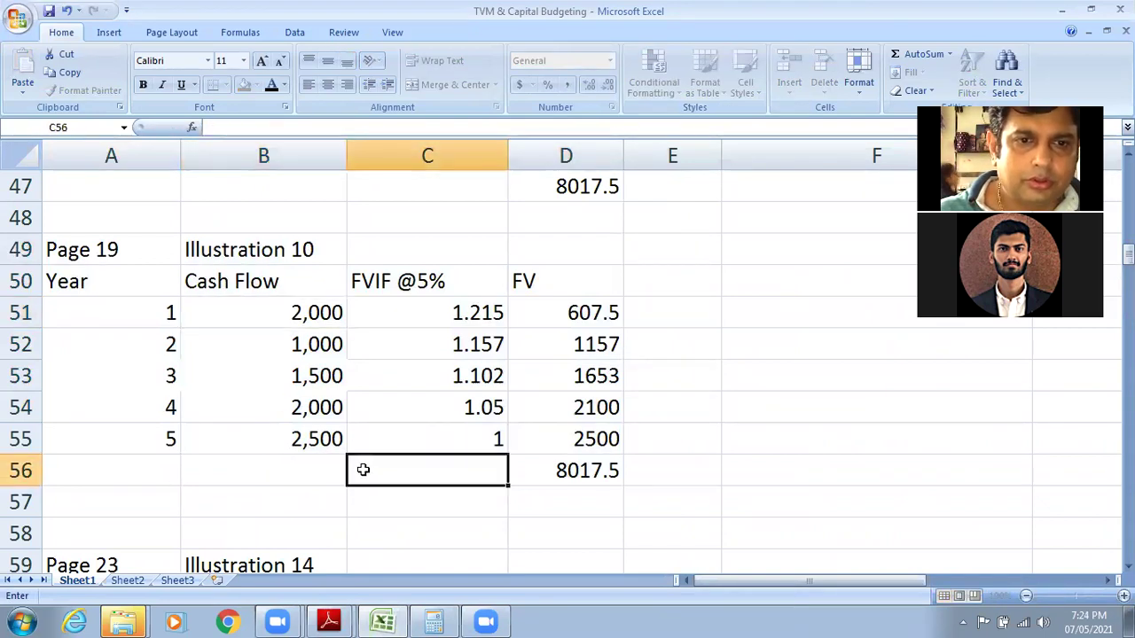
click(341, 324)
drag(345, 328, 327, 437)
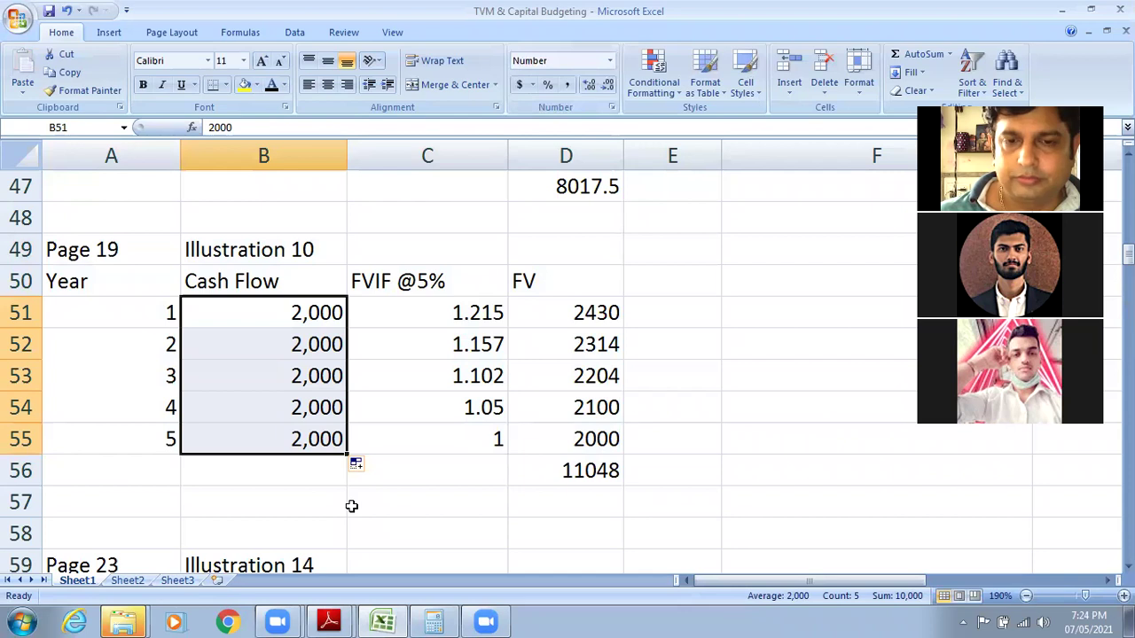
Step: Review the yellow cells in row 39 and compare the Illustration 09, 10 and 14 tables, including the Illustration 10 cash flows and factors
scroll(536, 480, up, 5)
click(466, 412)
drag(466, 412, 663, 411)
click(729, 505)
scroll(544, 382, down, 4)
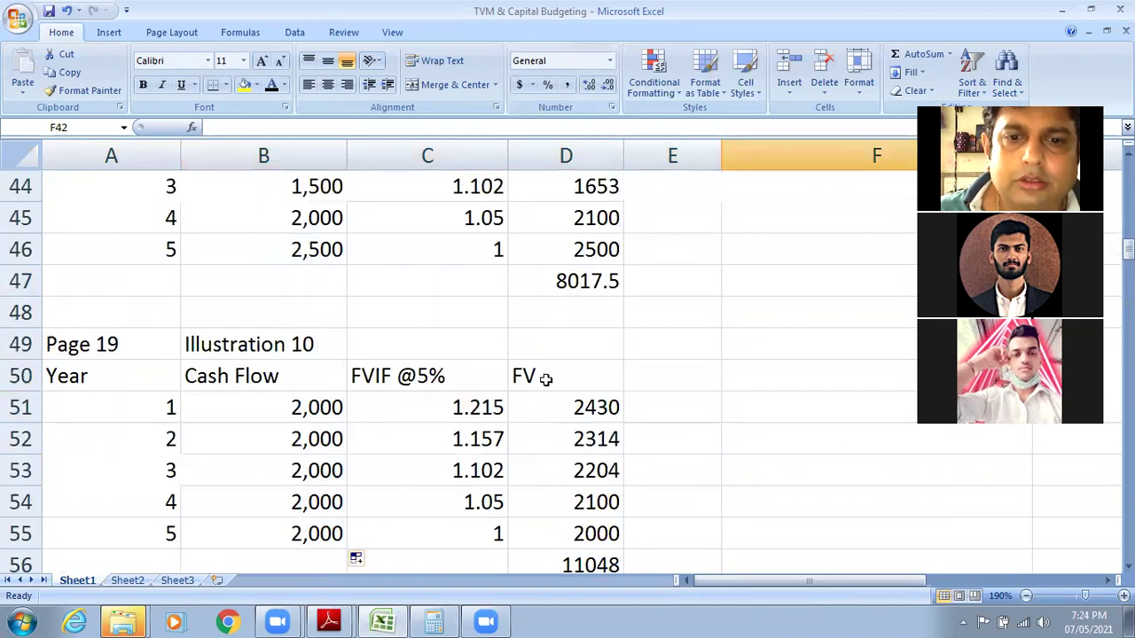
scroll(545, 379, down, 4)
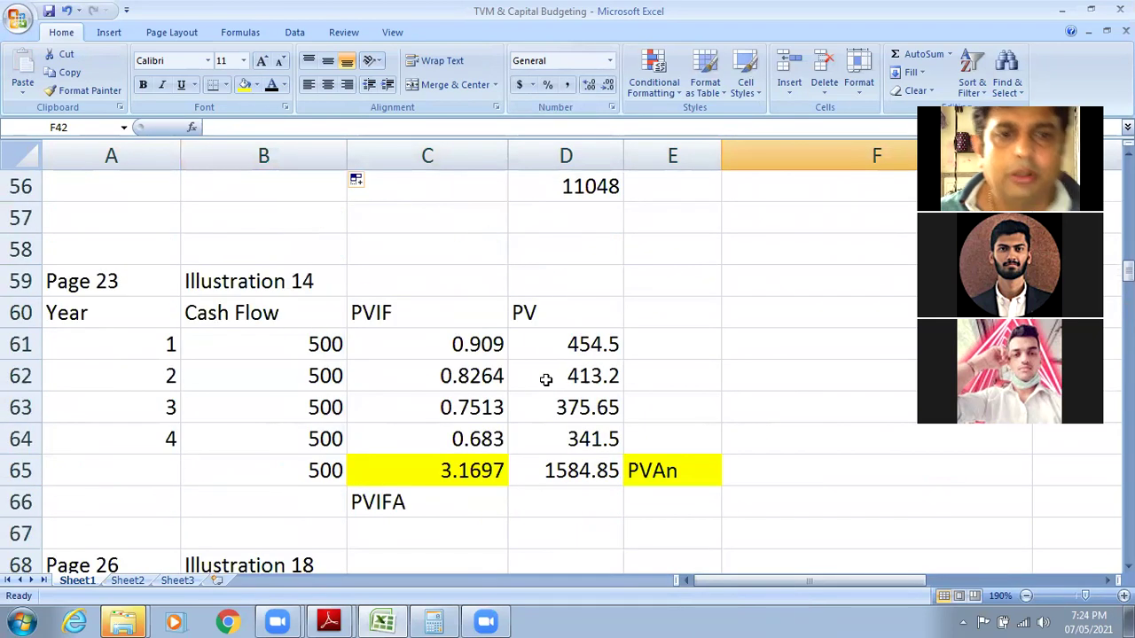
scroll(546, 379, down, 1)
scroll(546, 380, up, 7)
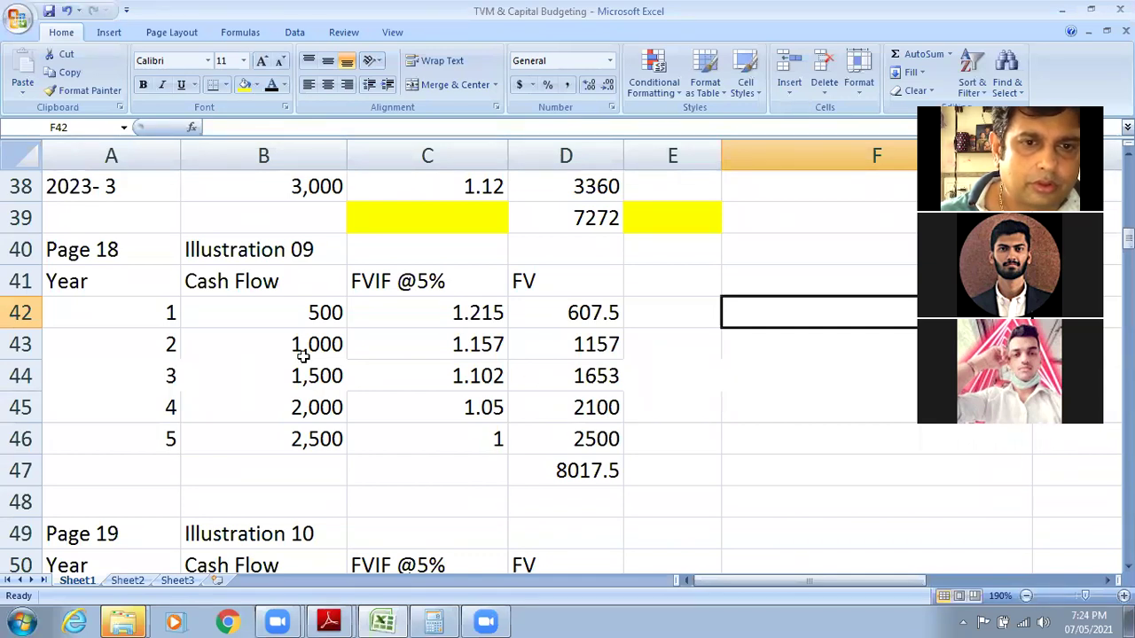
scroll(302, 355, down, 3)
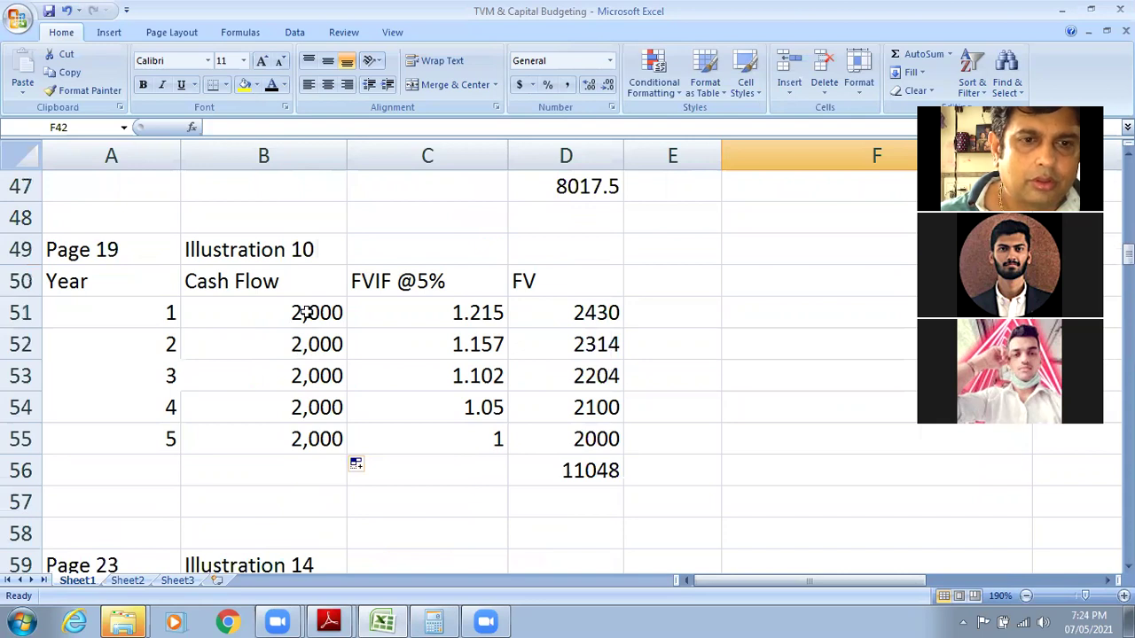
click(330, 348)
click(466, 313)
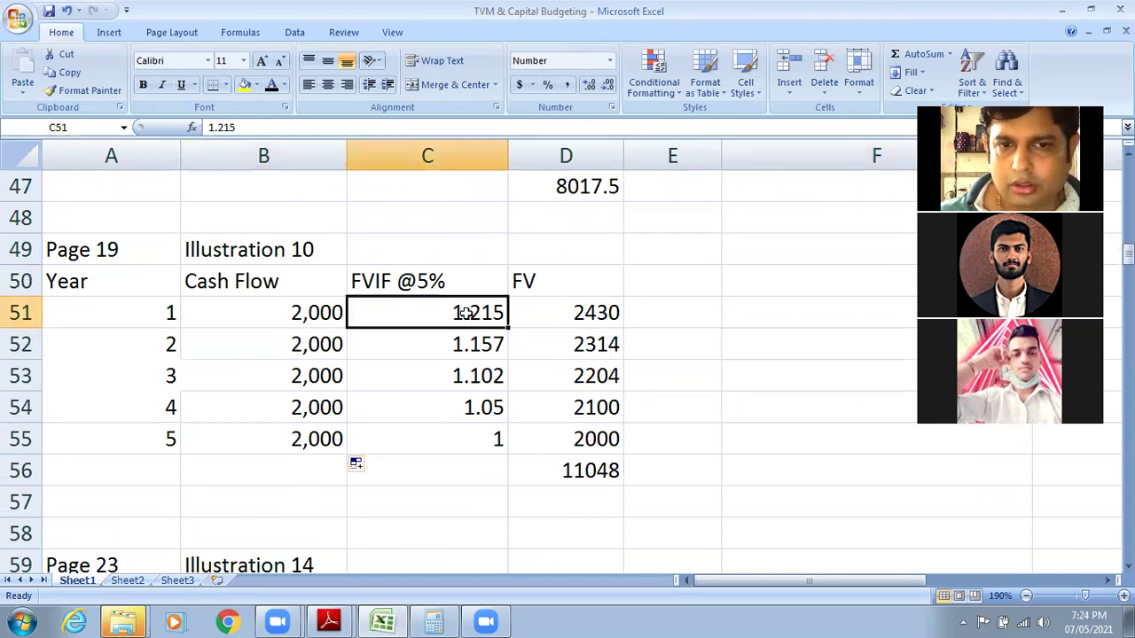
Step: In the Corporate Finance PDF, select the words "5% compounded annually" in Illustration 10 to check the interest rate
click(331, 620)
click(344, 584)
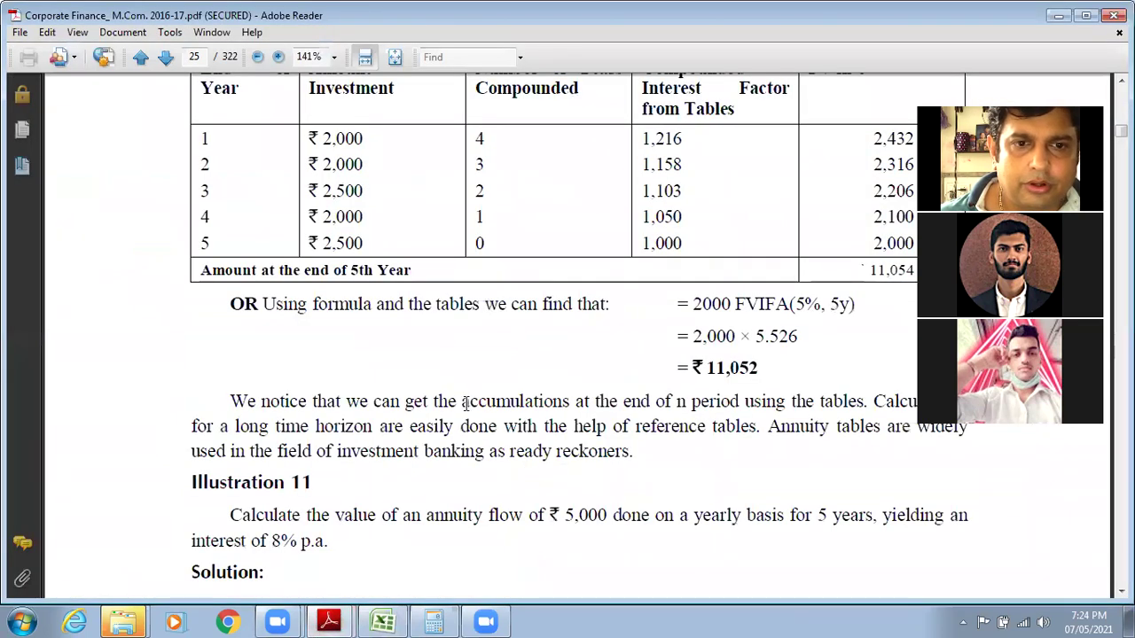
scroll(474, 387, up, 3)
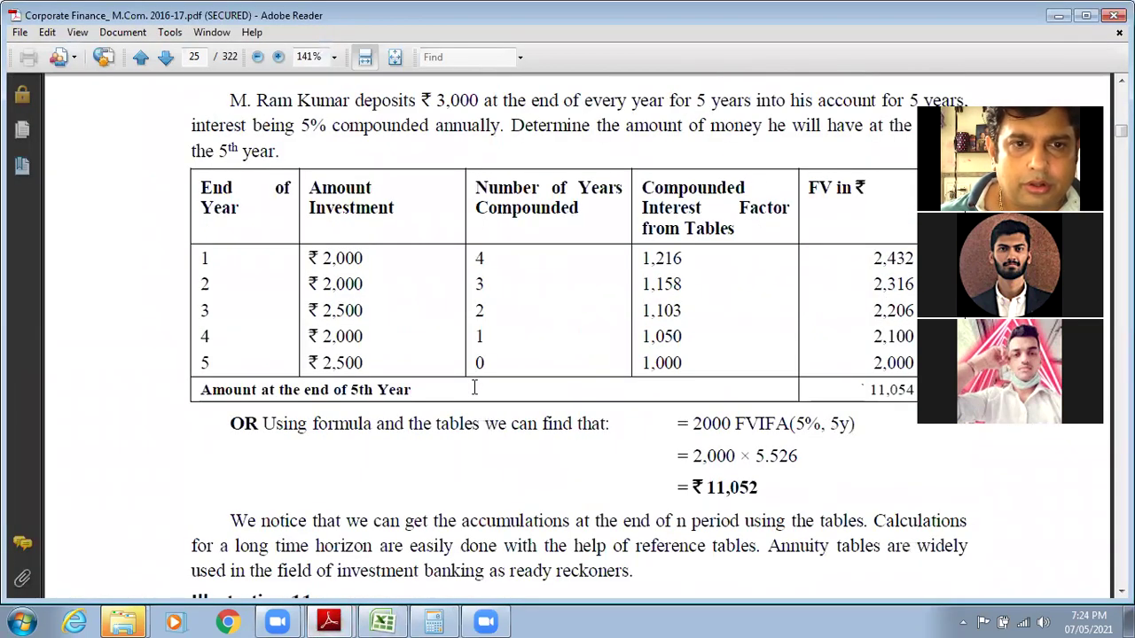
scroll(474, 387, up, 2)
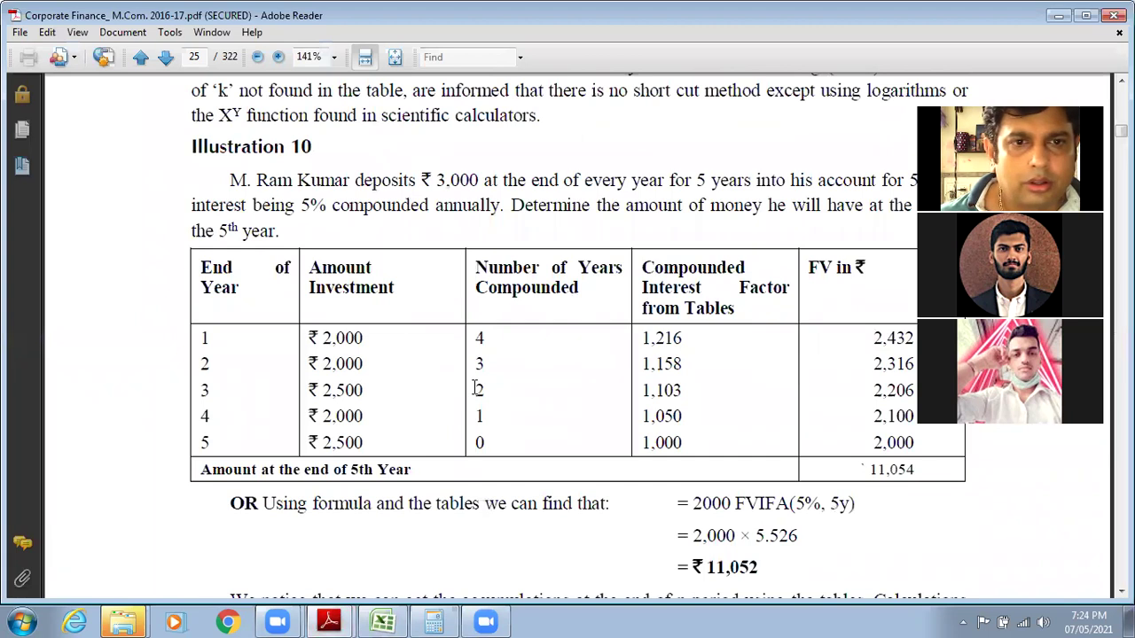
drag(296, 202, 483, 223)
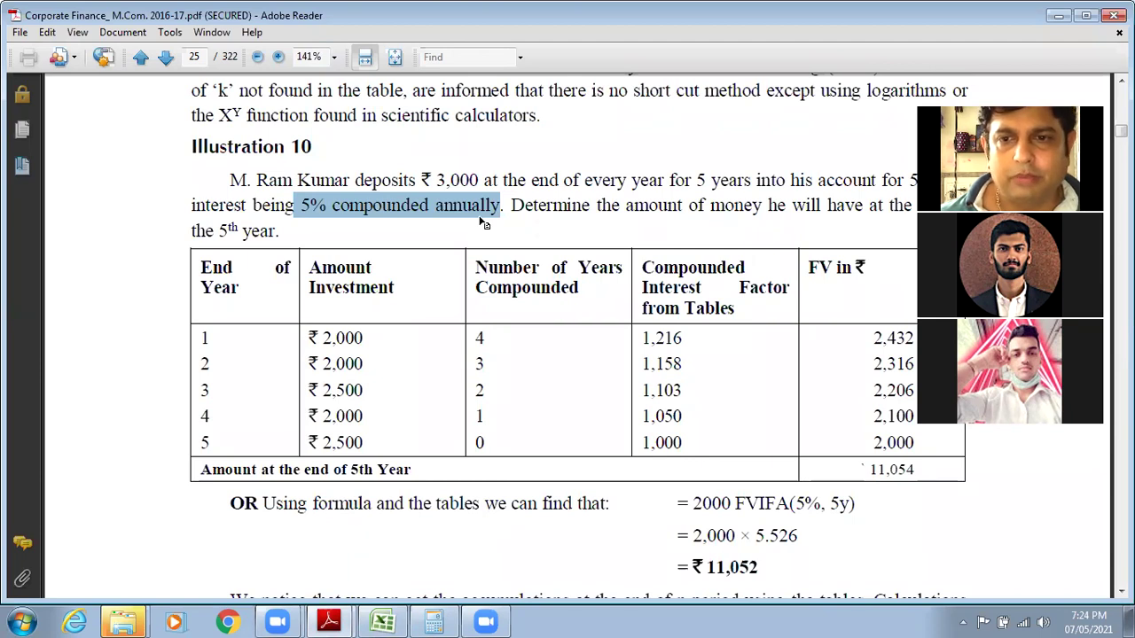
Step: Compare the Excel Illustration 10 table, including the year 1 FV formula in D51, with the PDF's solution table and annuity-factor calculation
click(381, 620)
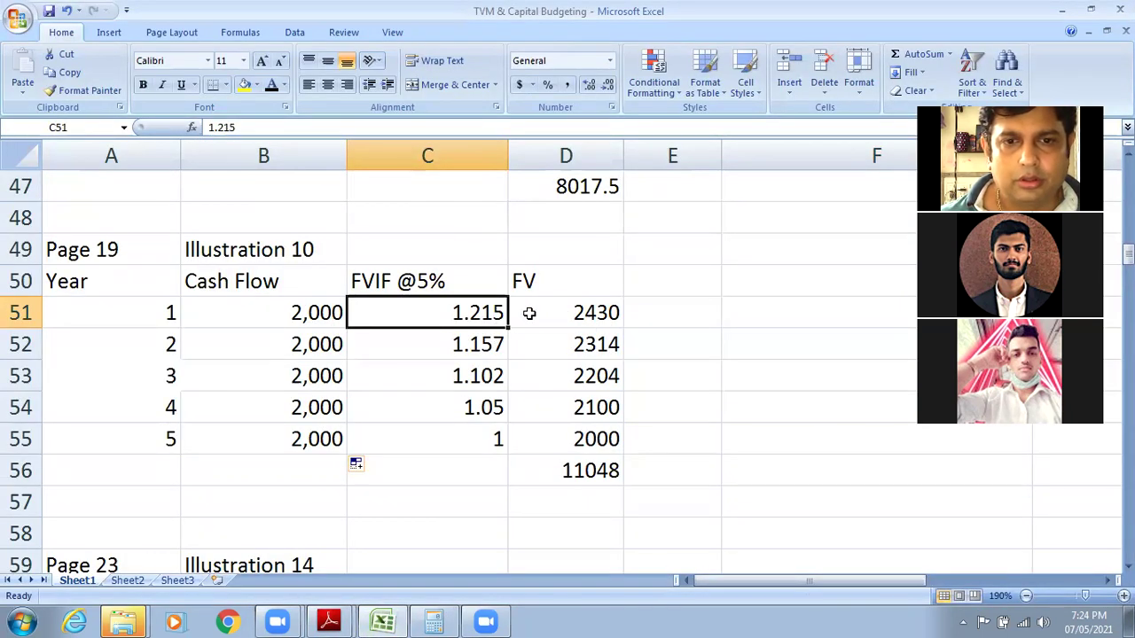
click(340, 610)
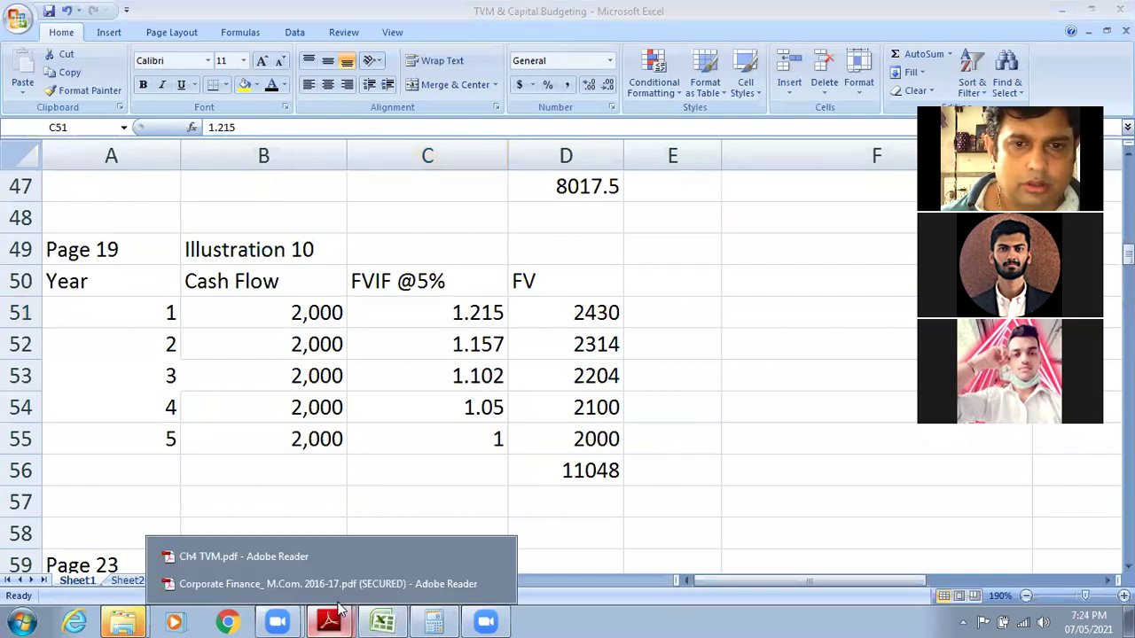
click(337, 584)
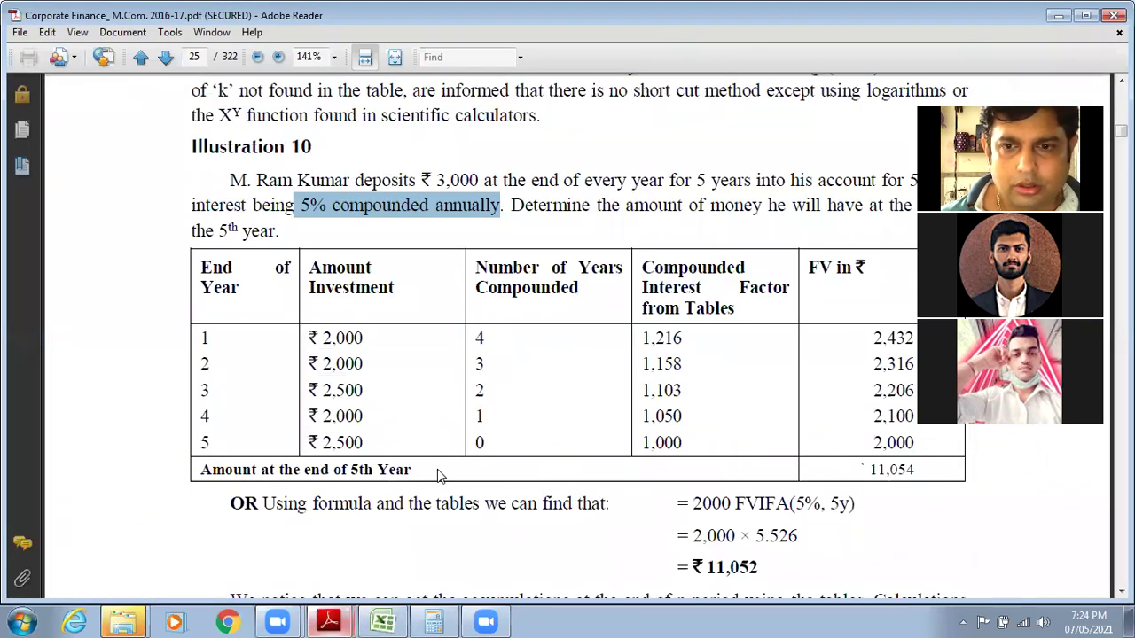
click(387, 585)
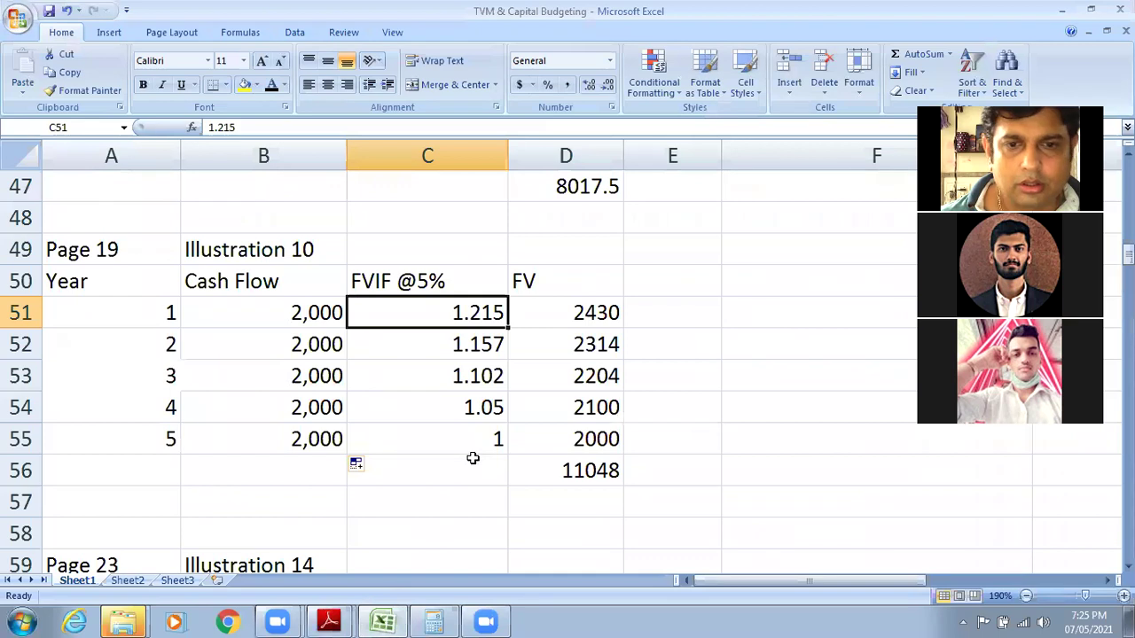
click(560, 311)
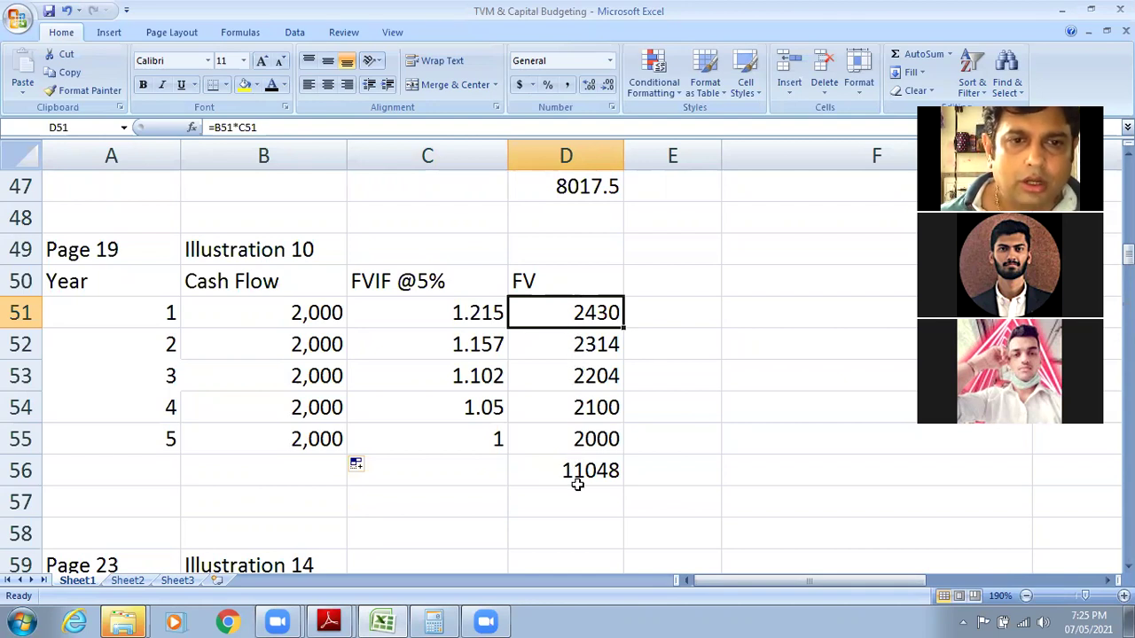
click(328, 621)
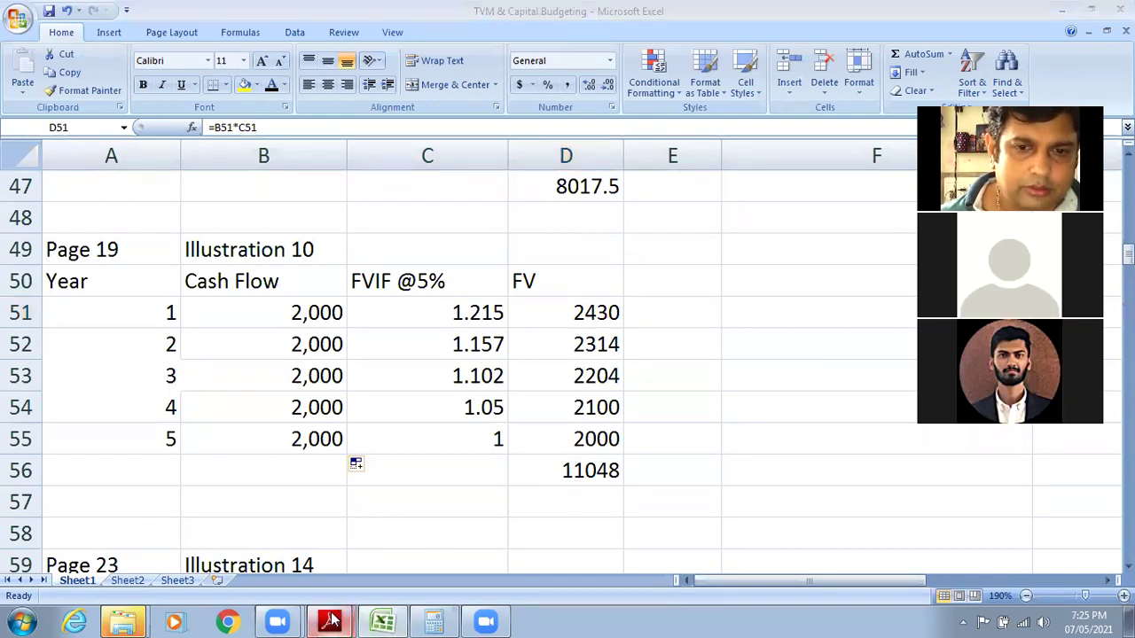
click(336, 585)
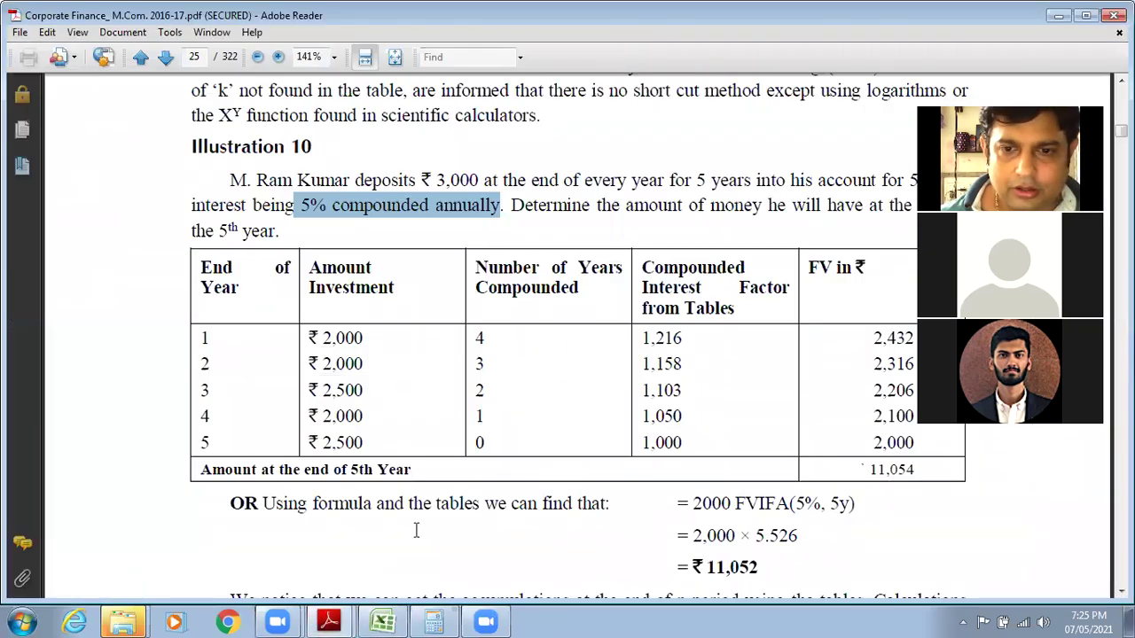
click(337, 620)
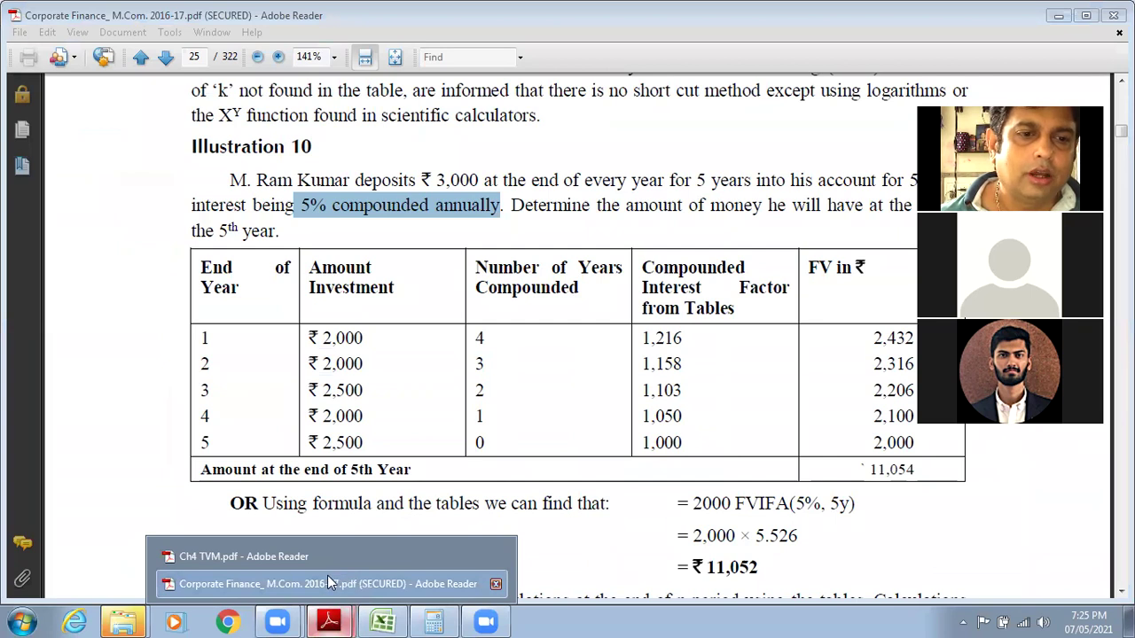
click(381, 620)
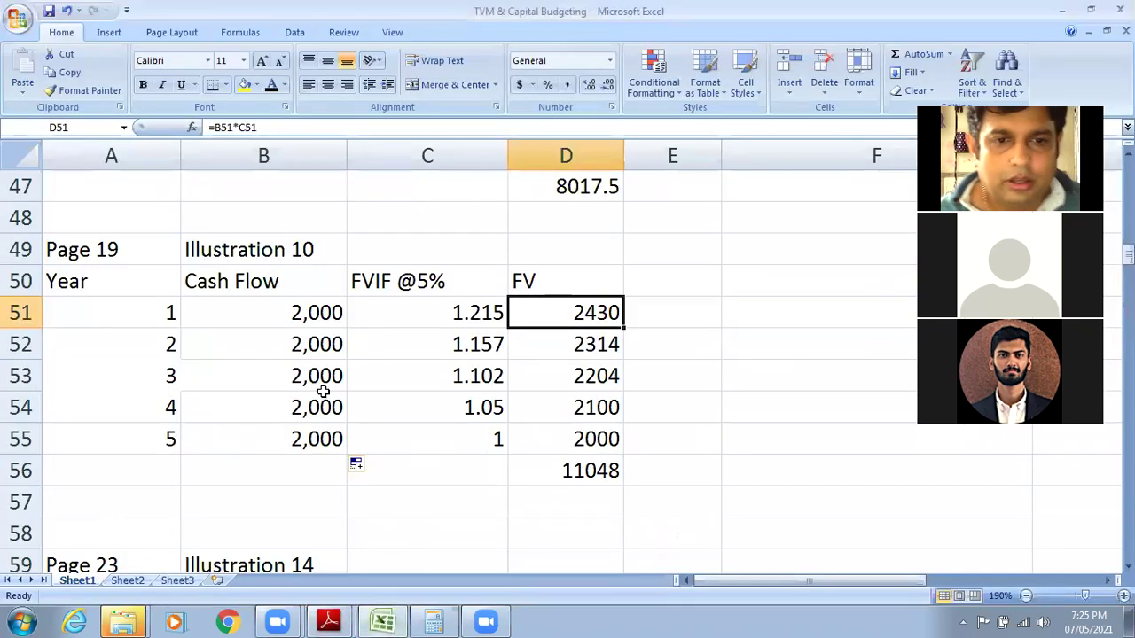
Step: Enter the label FVIFA in C56, directly below the Illustration 10 FVIF @5% factors
click(433, 481)
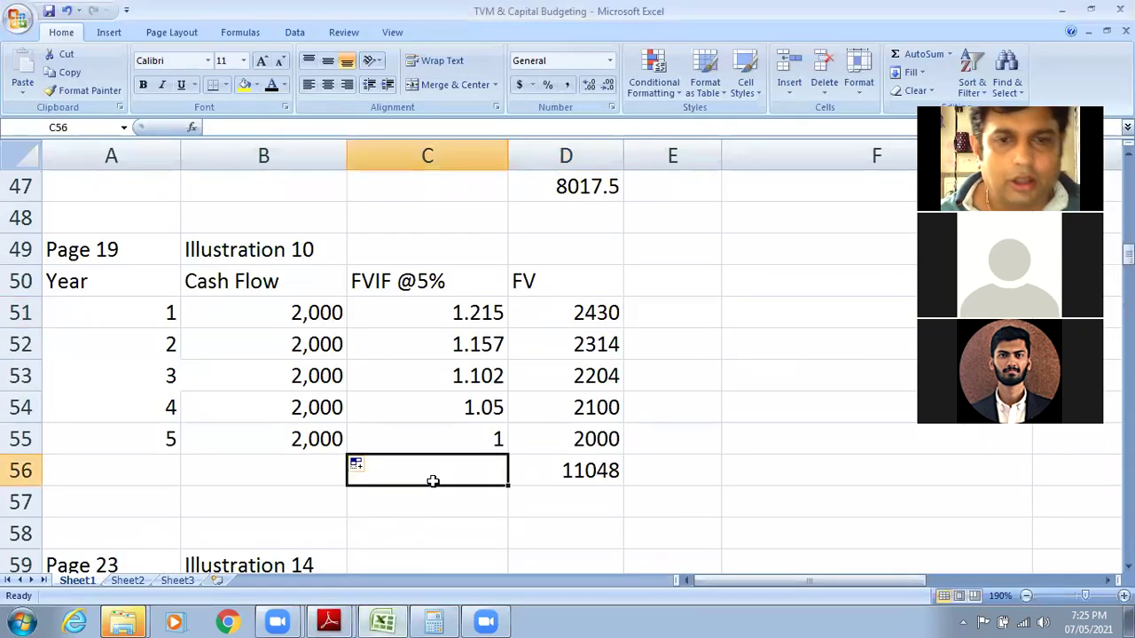
click(472, 316)
drag(473, 317, 476, 432)
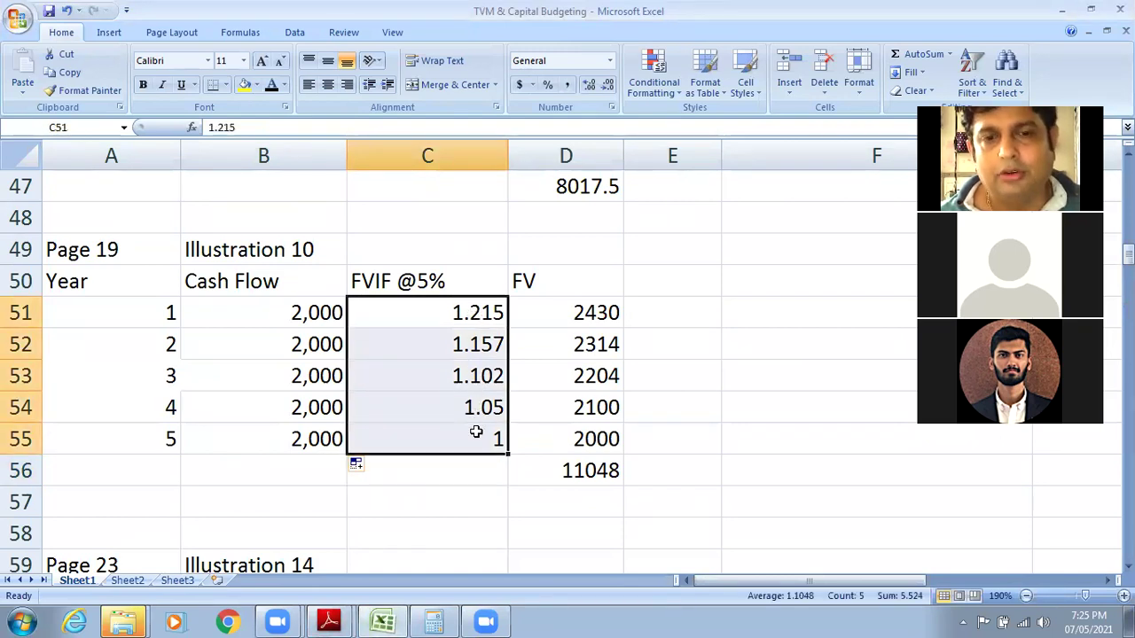
click(459, 477)
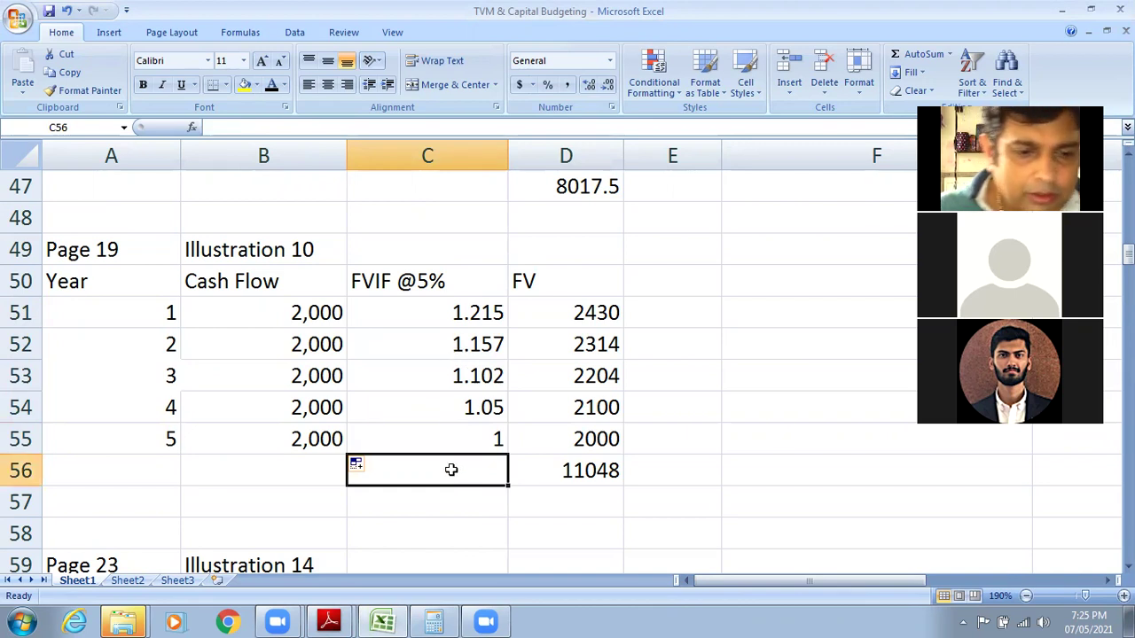
text(FVI)
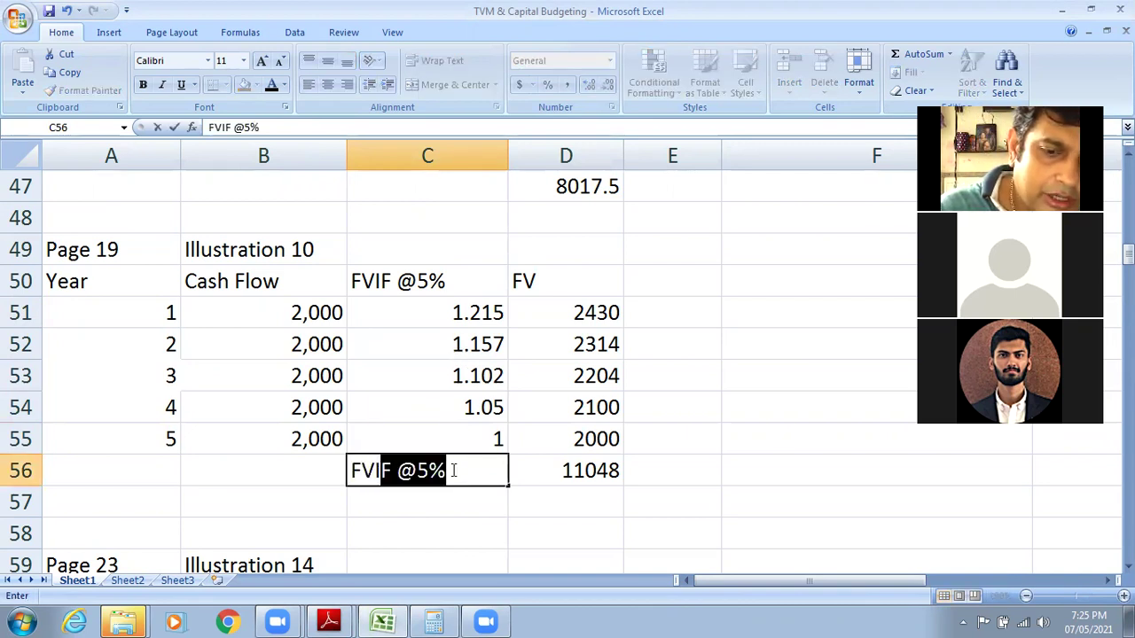
text(F)
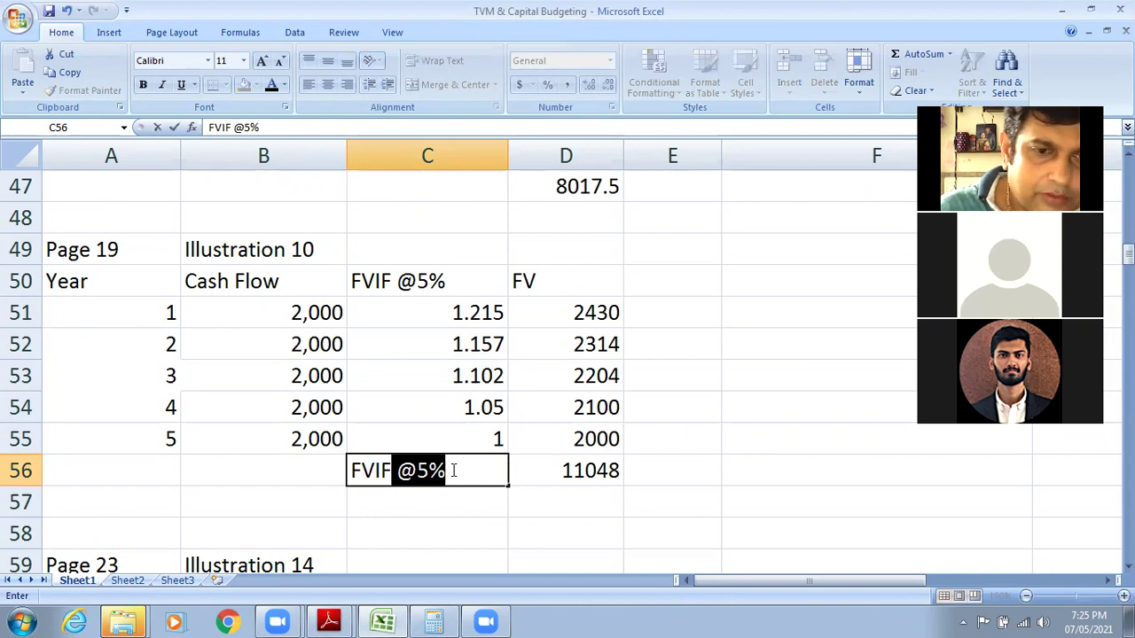
text(A)
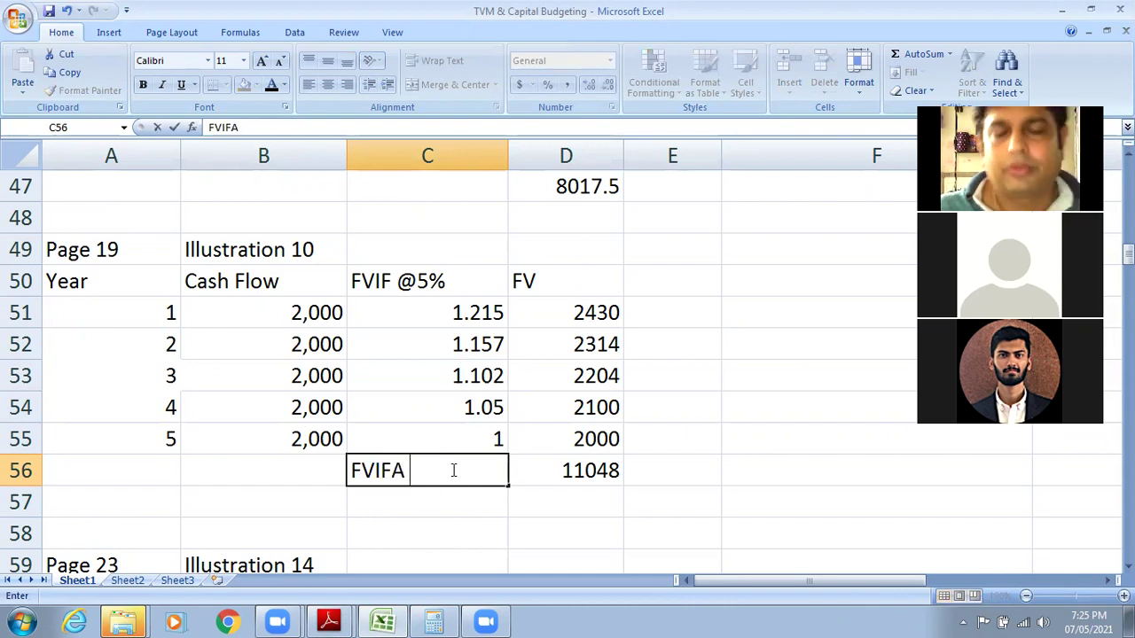
Step: Get the sum of the five FVIF @5% factors in C51:C55 and append 5.524 to the FVIFA label in C56
drag(479, 314, 479, 434)
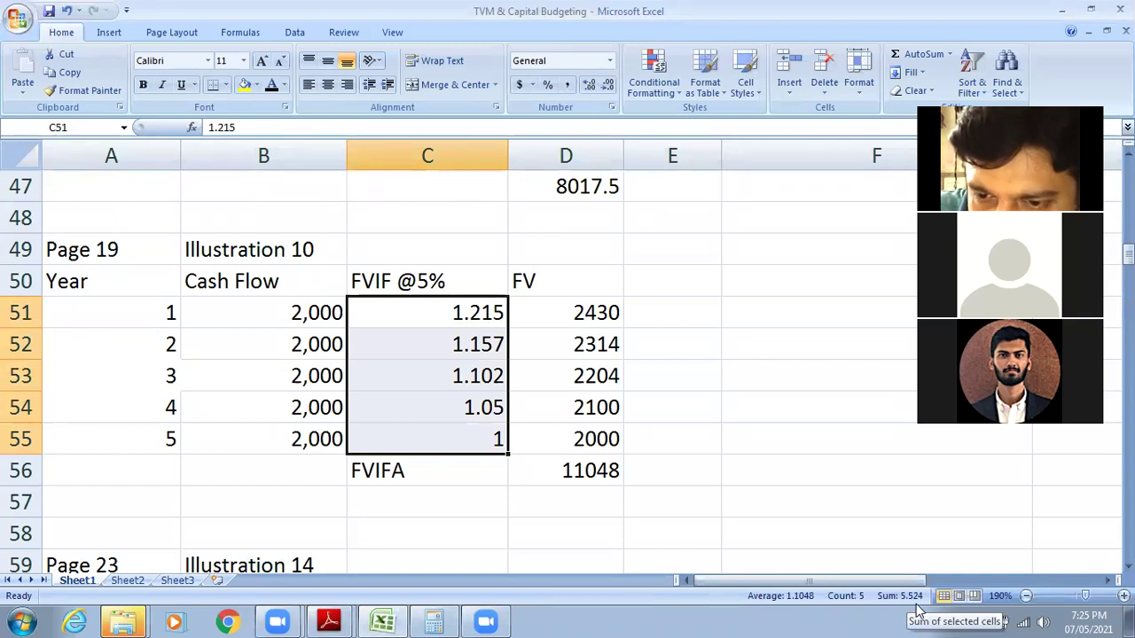
double_click(464, 478)
text(5)
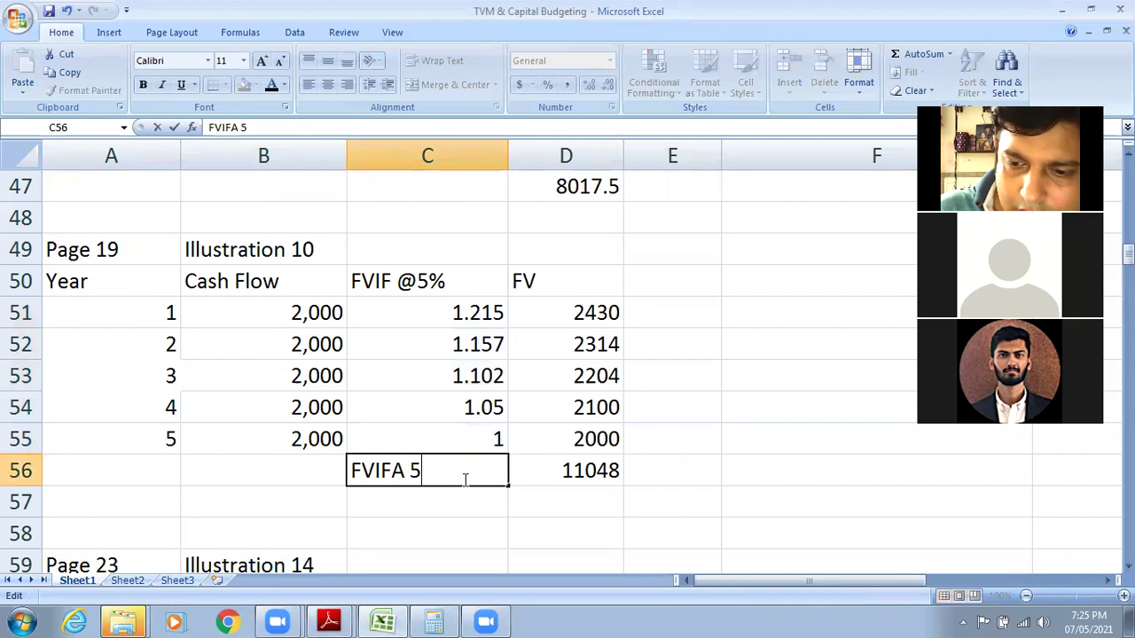
text(.524)
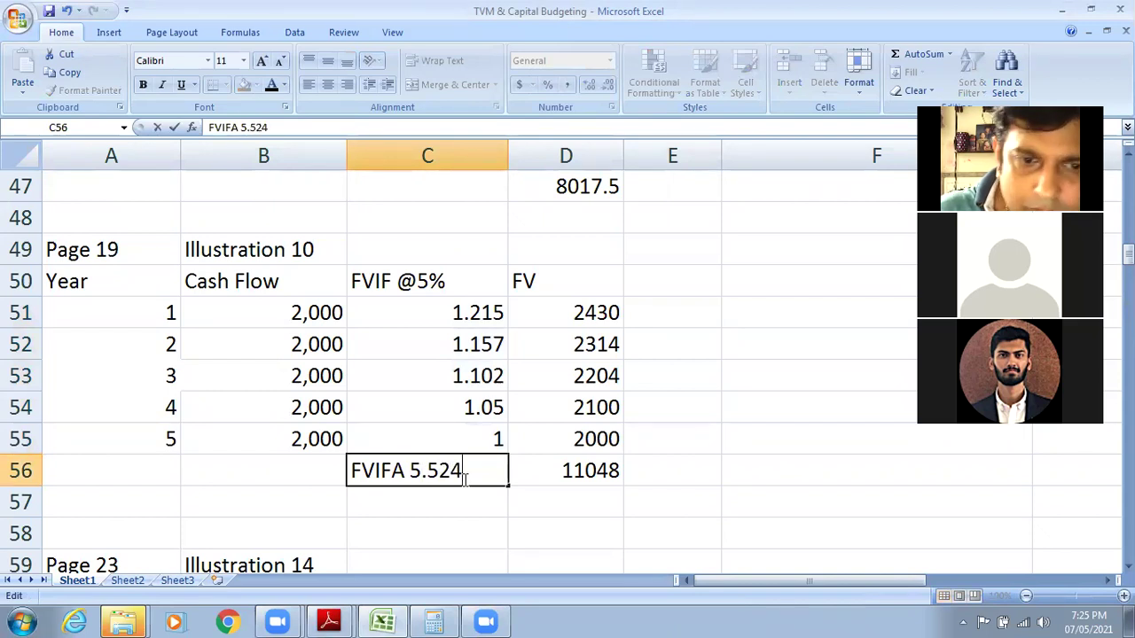
click(436, 525)
Step: Check the sum of the factors in C51:C55 against the FVIFA entry in C56
drag(456, 319, 481, 429)
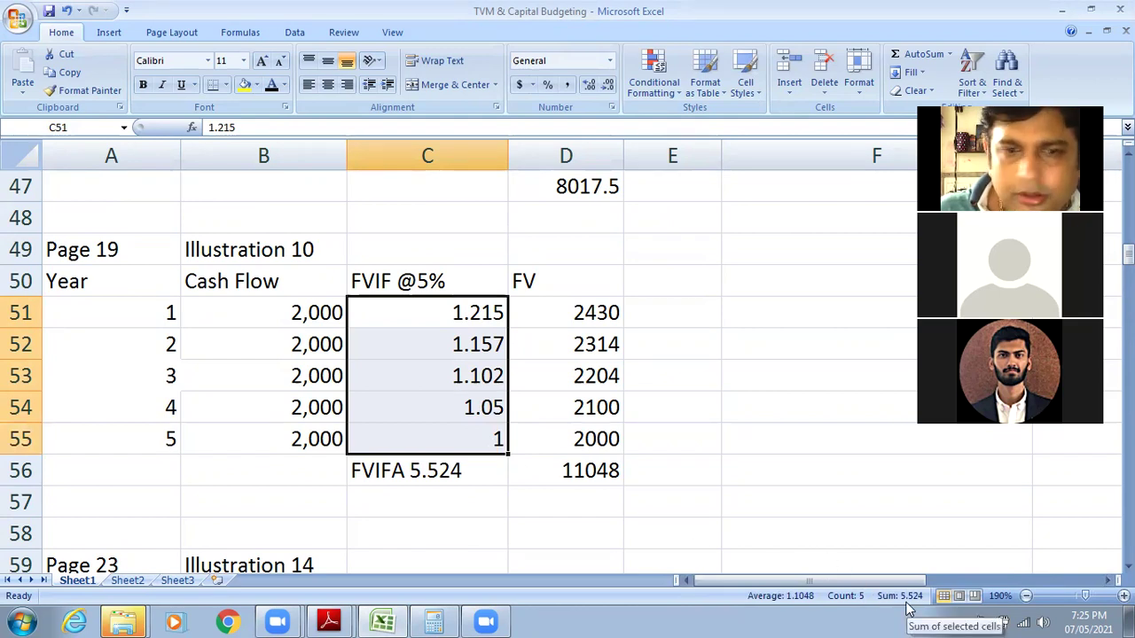
click(403, 471)
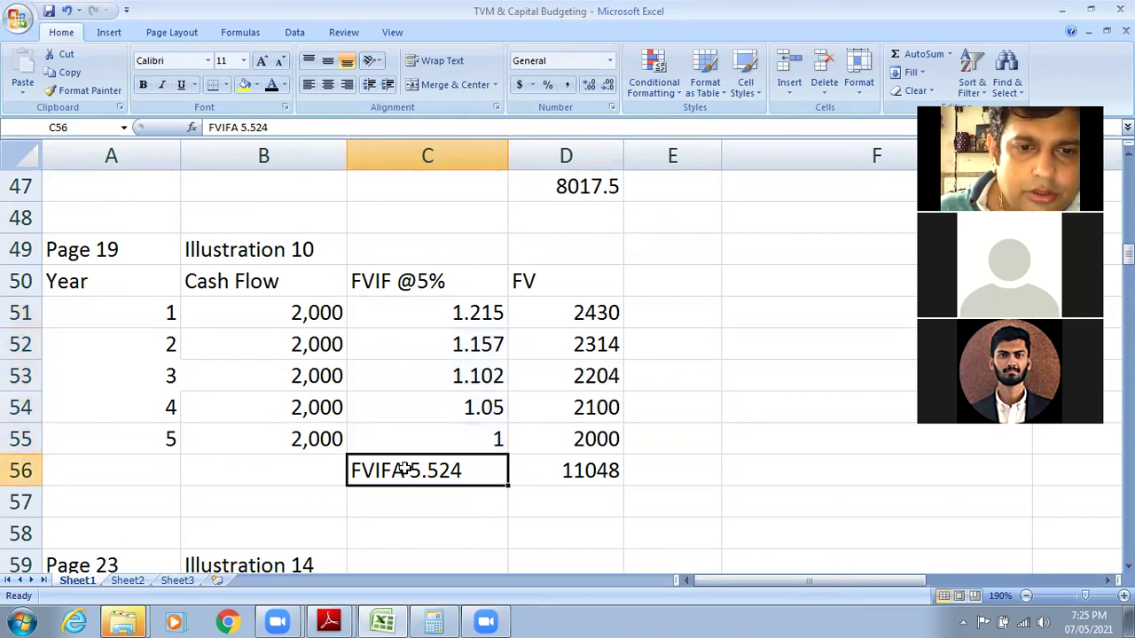
double_click(408, 471)
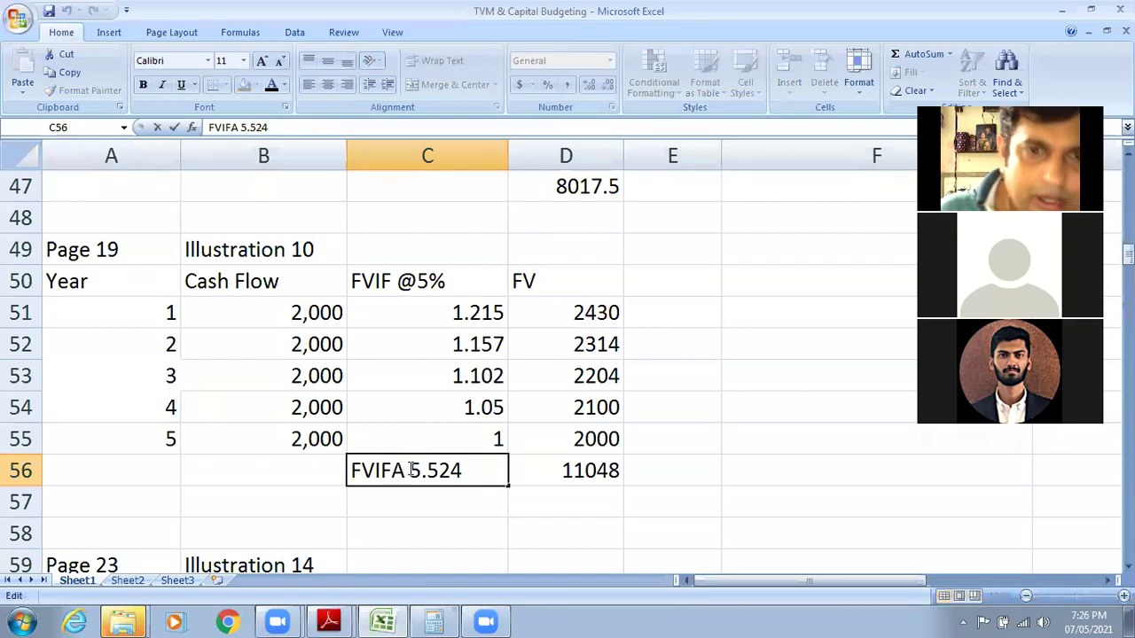
scroll(532, 354, up, 3)
click(461, 226)
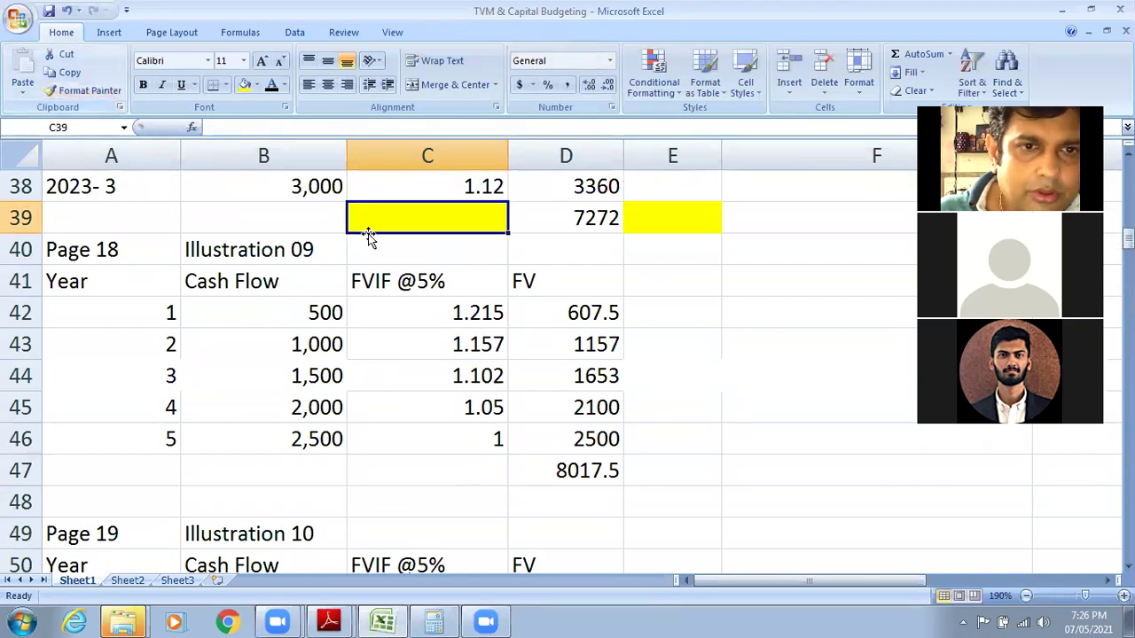
drag(387, 225, 674, 218)
click(54, 75)
scroll(439, 355, down, 9)
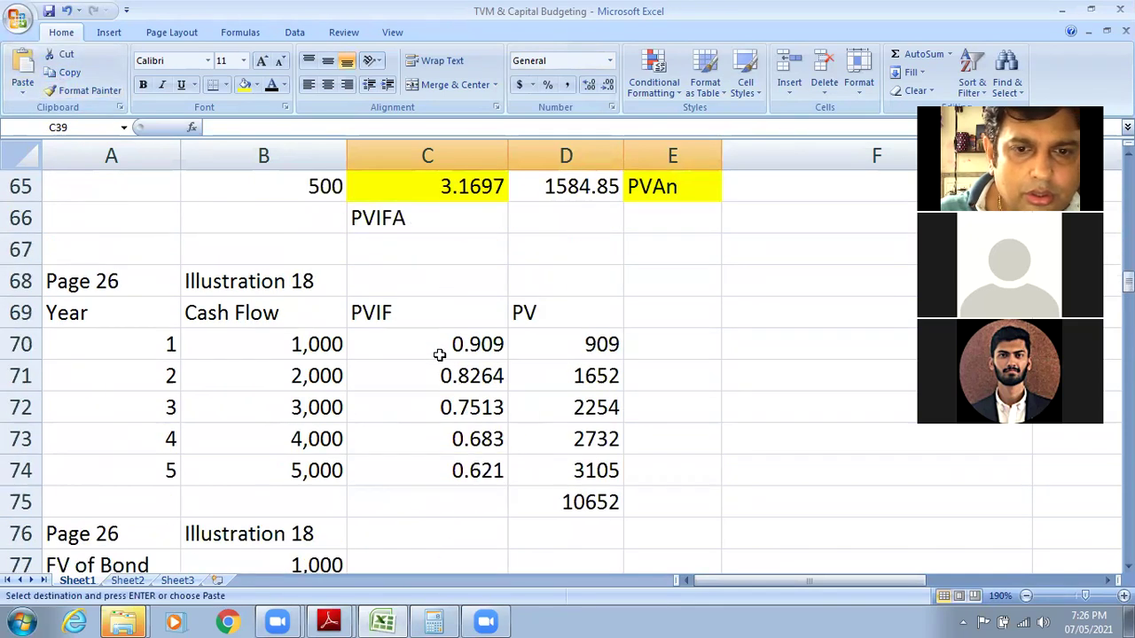
scroll(439, 355, up, 4)
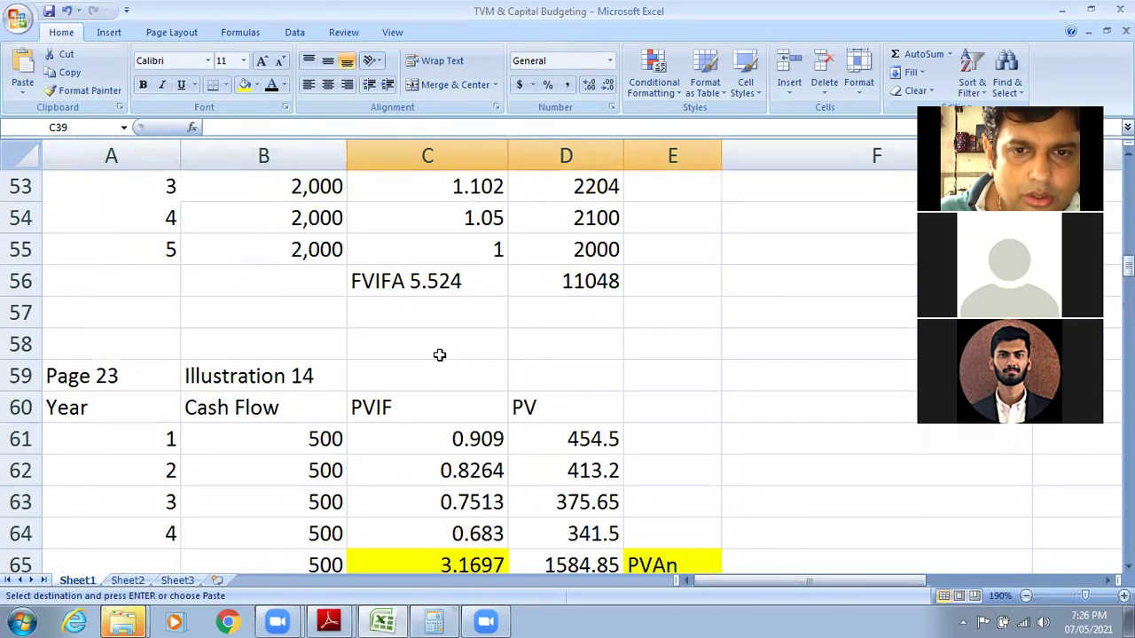
scroll(438, 355, up, 1)
Step: Fill B56 below the Illustration 10 cash flows with yellow and enter 2,000 in it
click(319, 381)
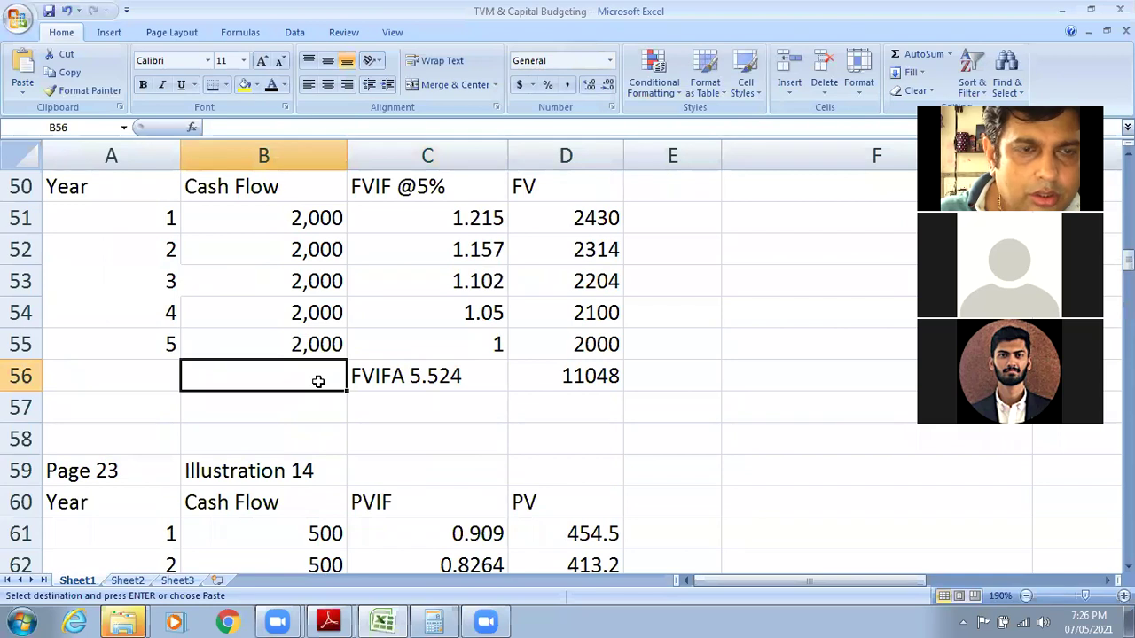
click(244, 85)
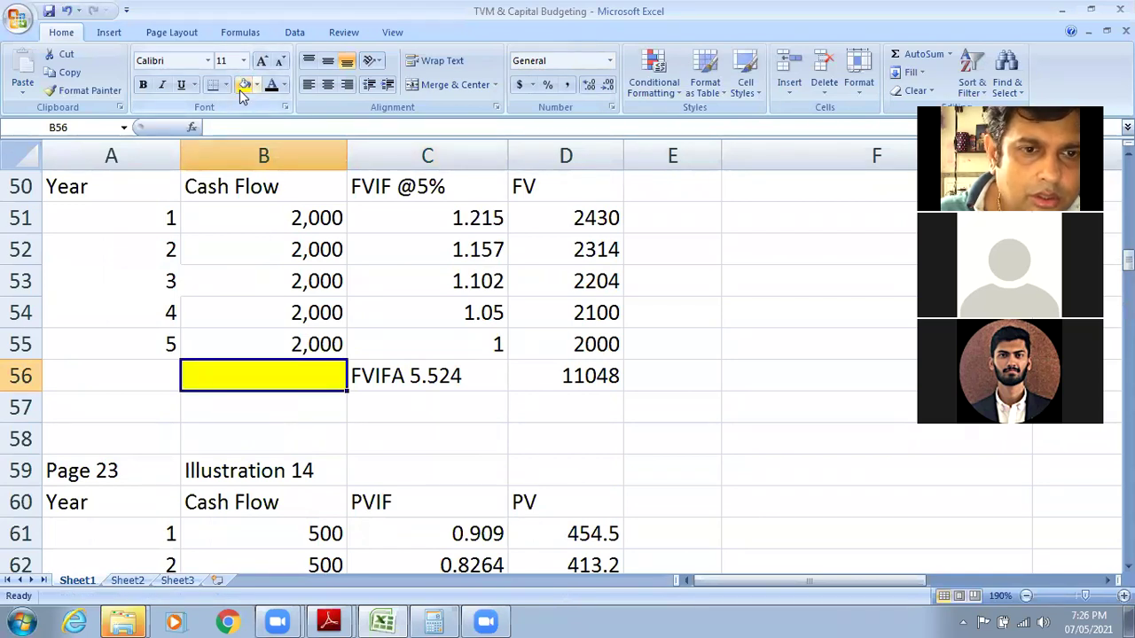
text(2,000)
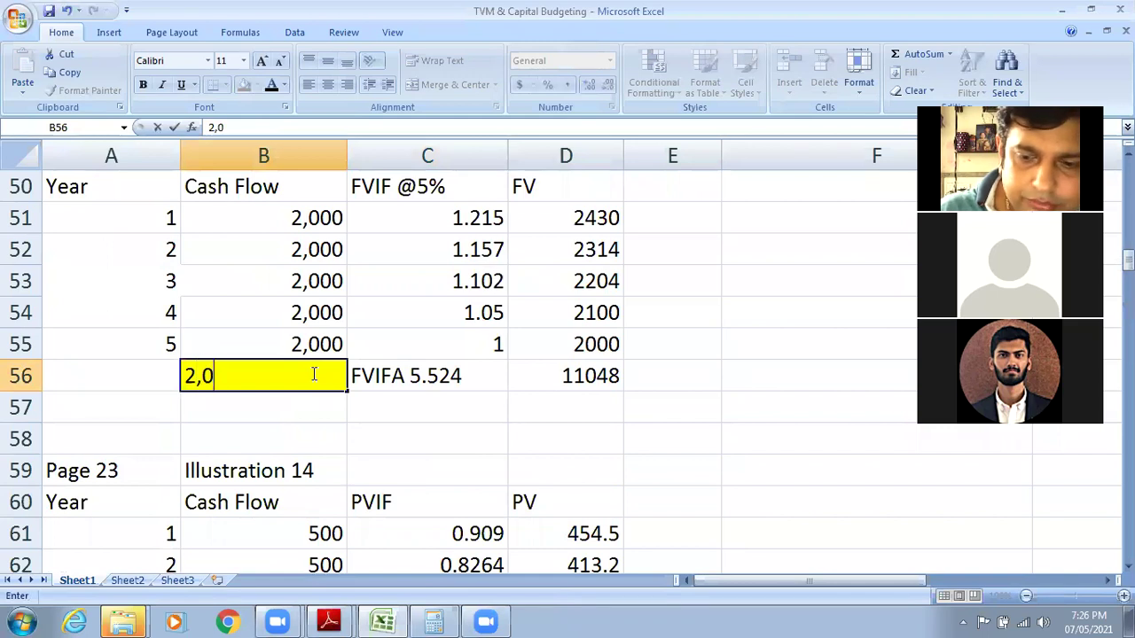
click(344, 431)
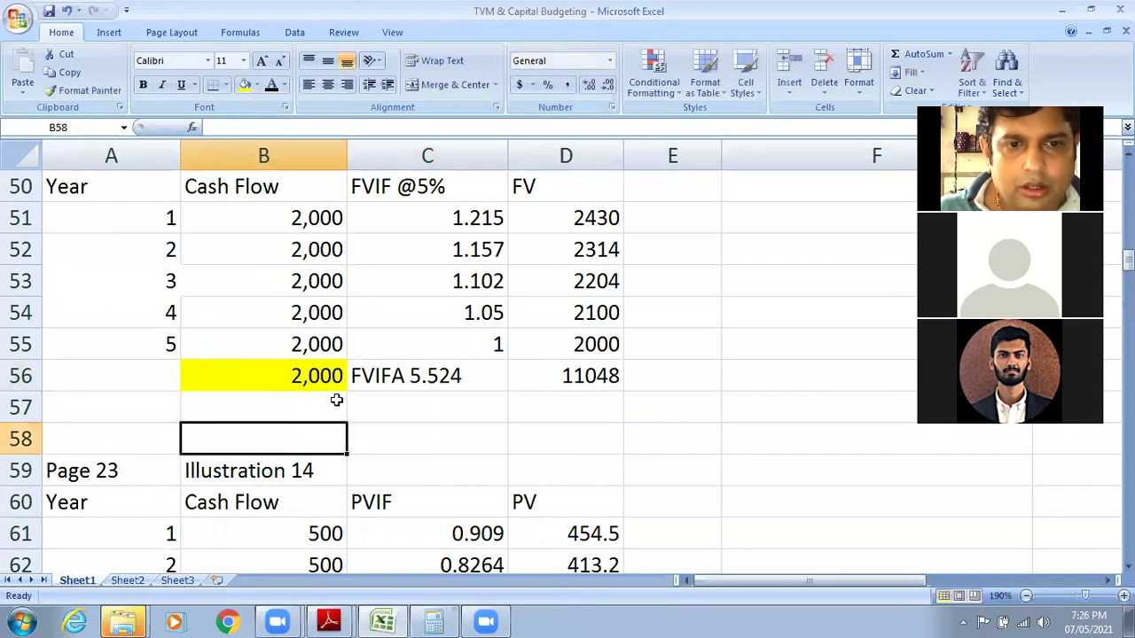
Step: Enter the label FVan in E56, beside the Illustration 10 future value total
click(364, 378)
click(598, 376)
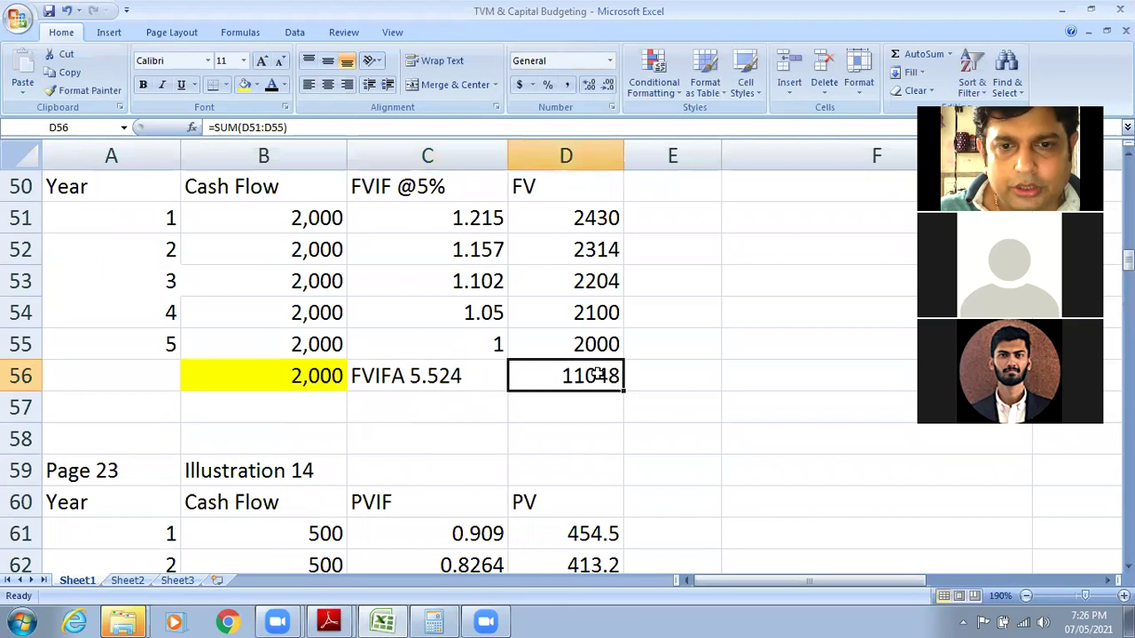
click(662, 375)
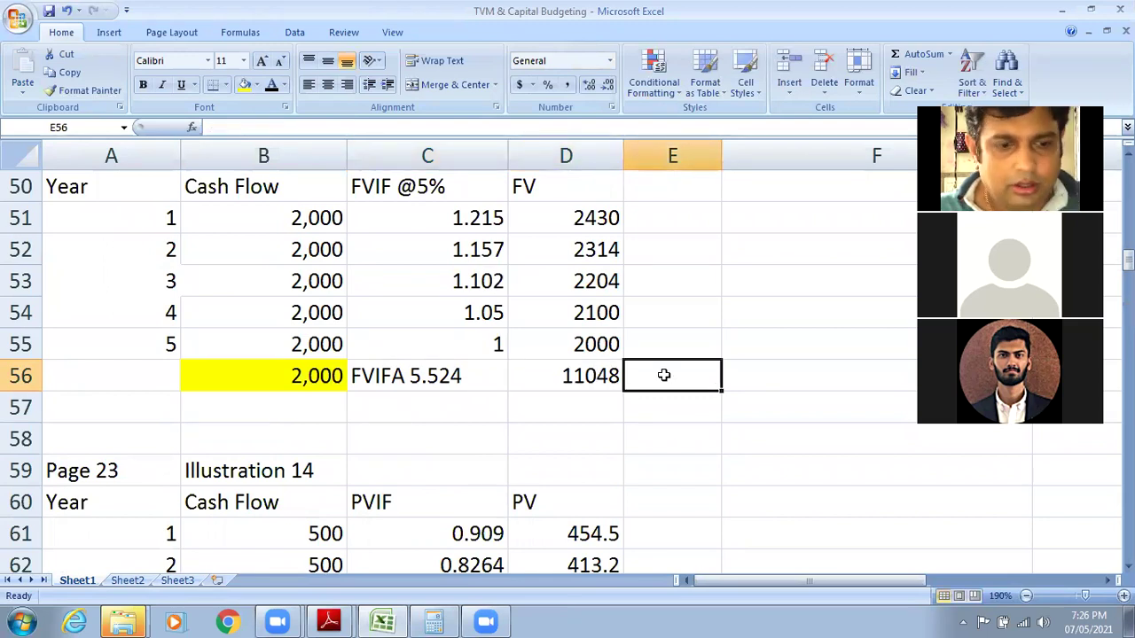
text(FVan)
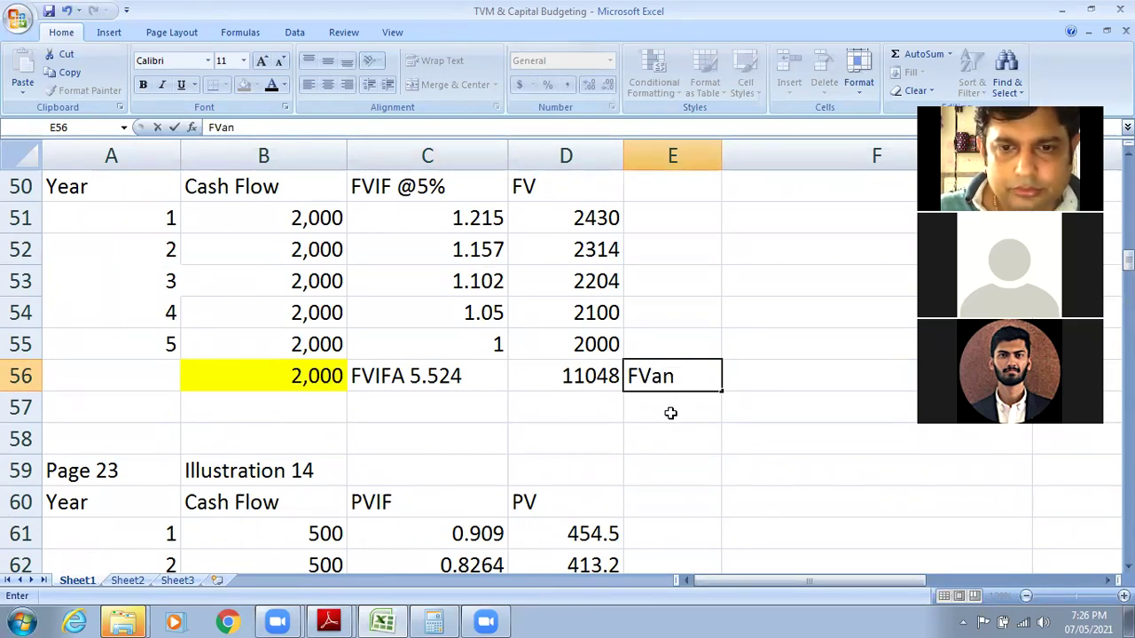
key(Return)
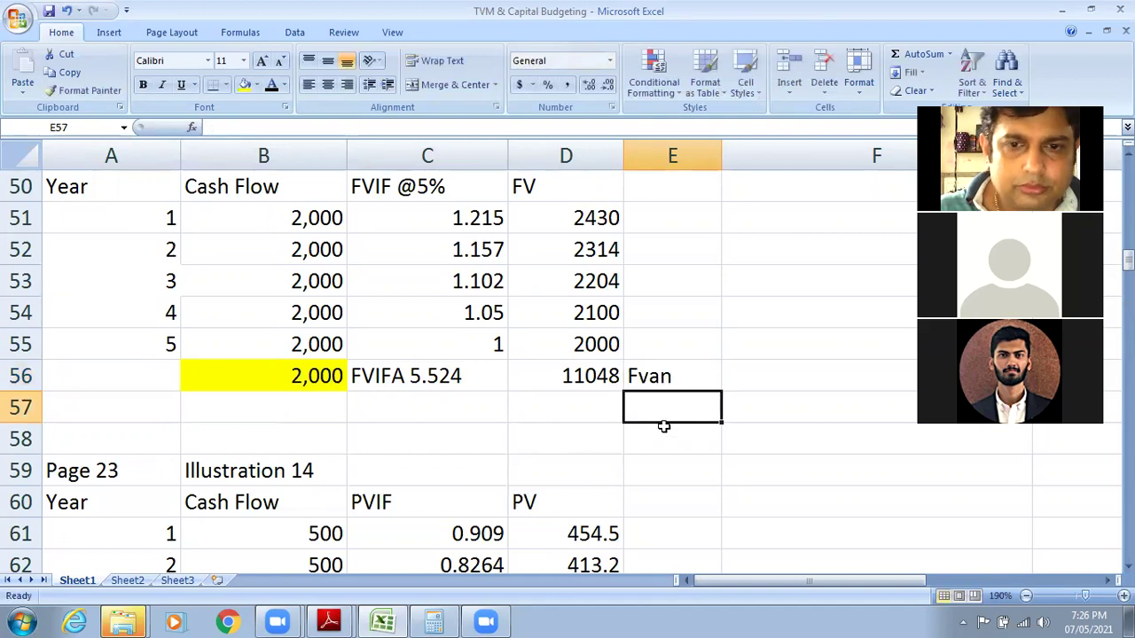
Step: Correct the label in E56 to FVan with a capital V and review the equal cash flows in B51:B55
click(650, 375)
double_click(641, 375)
key(Delete)
text(V)
key(Return)
drag(307, 231, 306, 329)
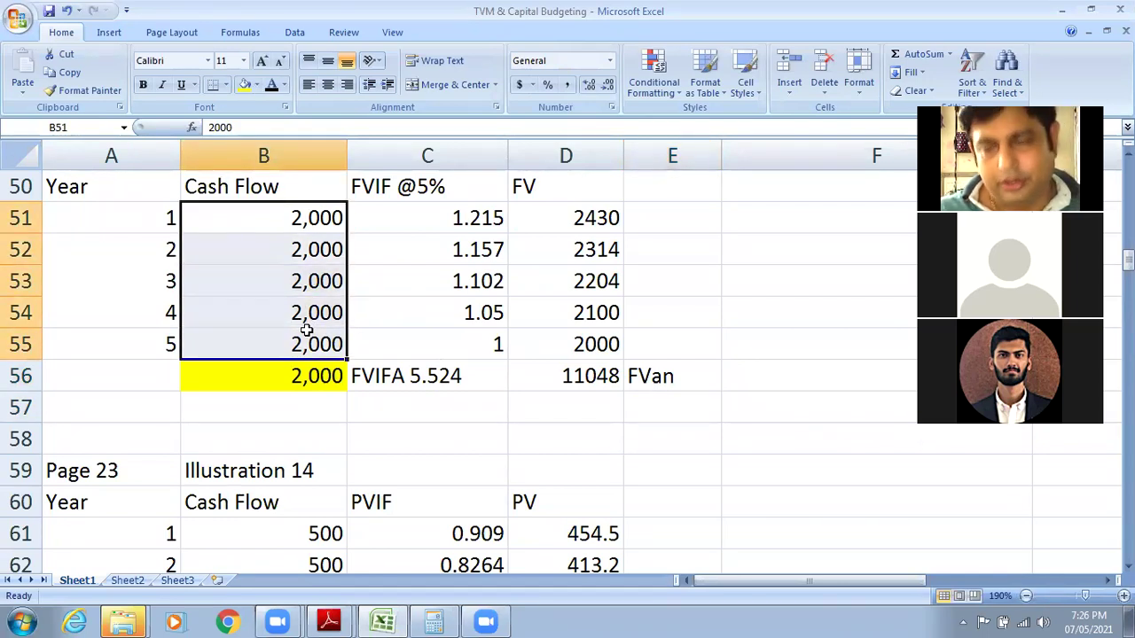
click(345, 405)
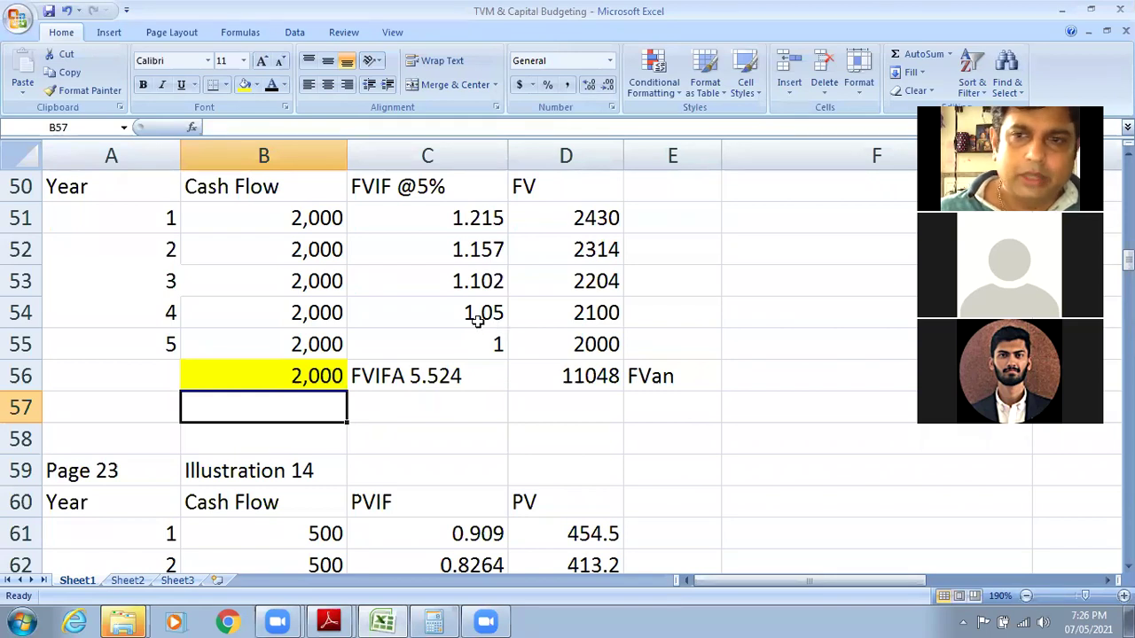
Step: Switch to the Corporate Finance PDF in Adobe Reader and select the Illustration 11 annuity problem text to read it
click(329, 620)
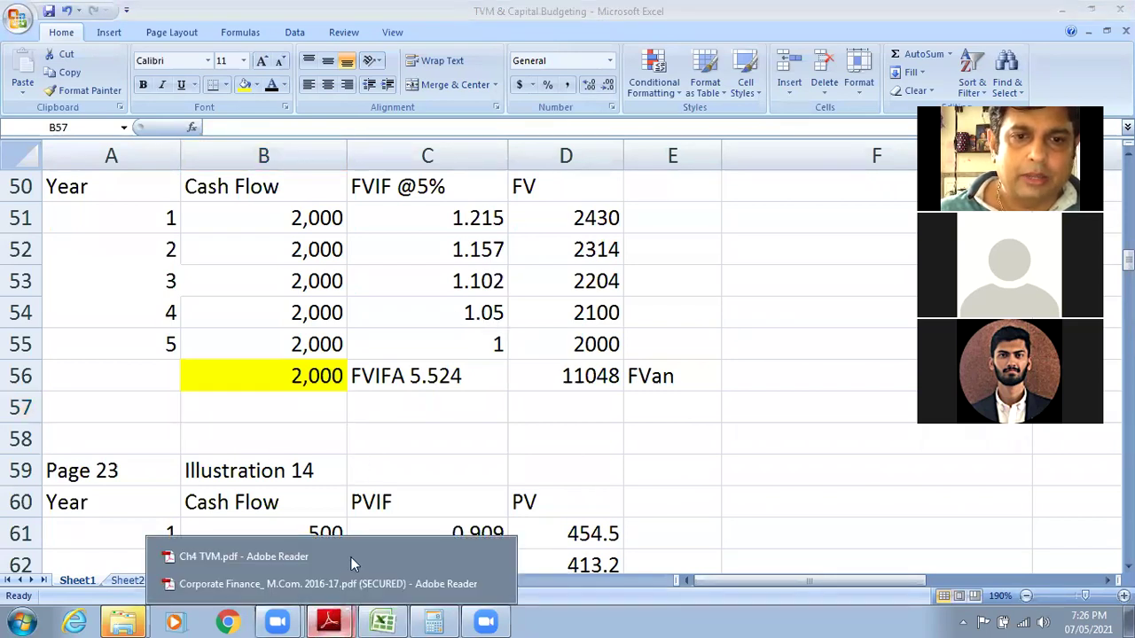
click(340, 580)
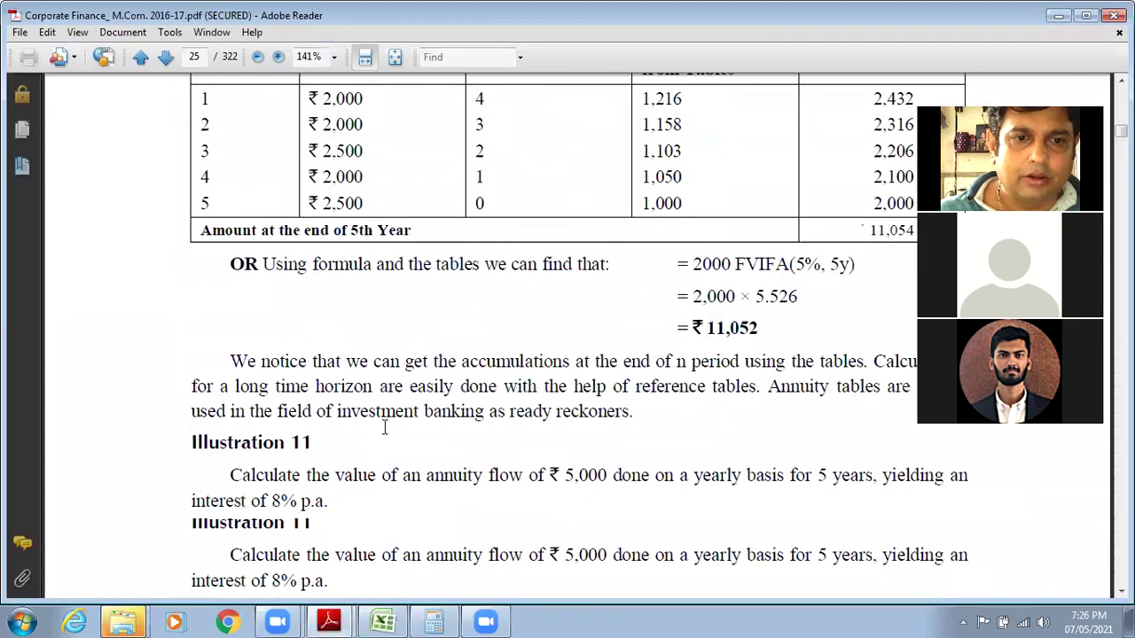
scroll(385, 428, down, 5)
drag(231, 273, 443, 333)
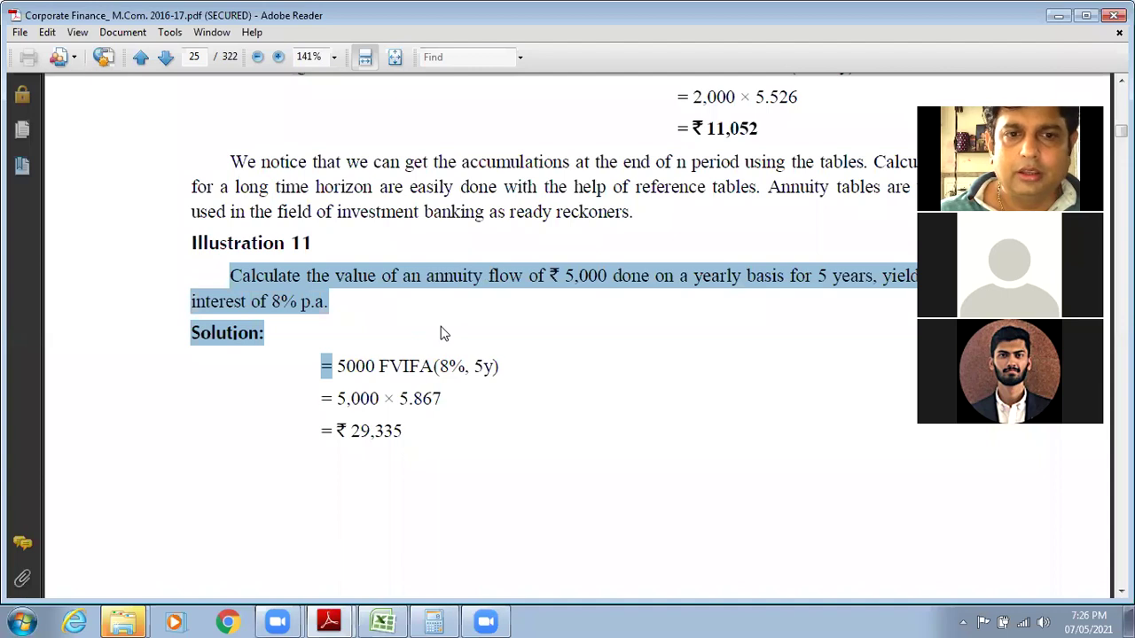
Step: Look through Illustrations 12 and 13 in the PDF, including the recurring deposit solution, and revisit the Illustration 10 solution table
scroll(443, 334, down, 15)
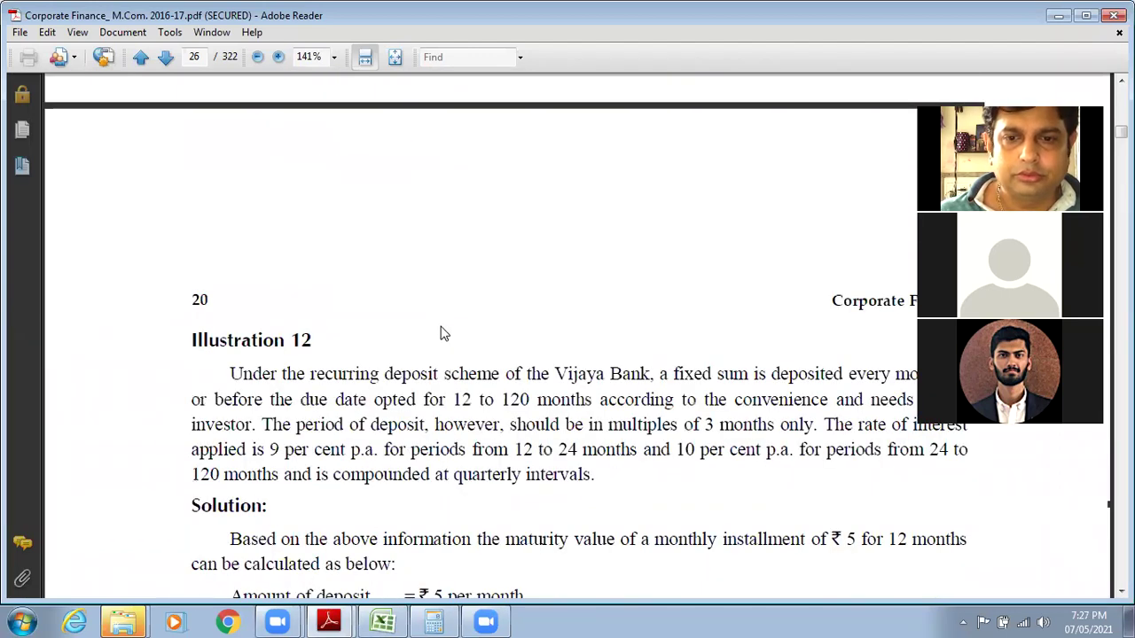
scroll(441, 329, down, 3)
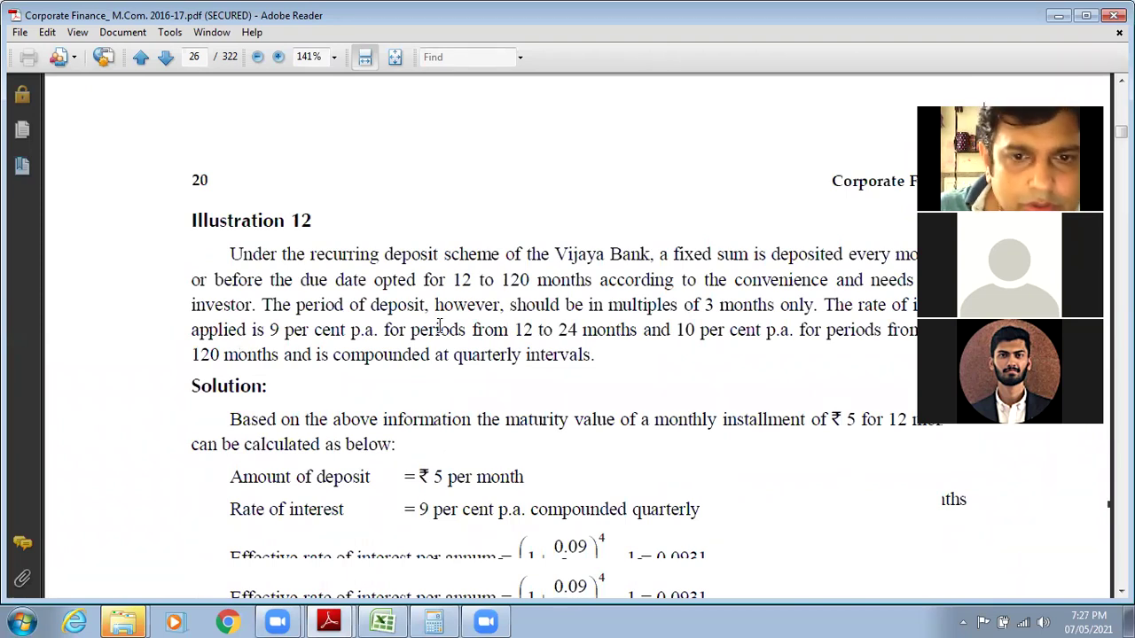
scroll(438, 325, down, 5)
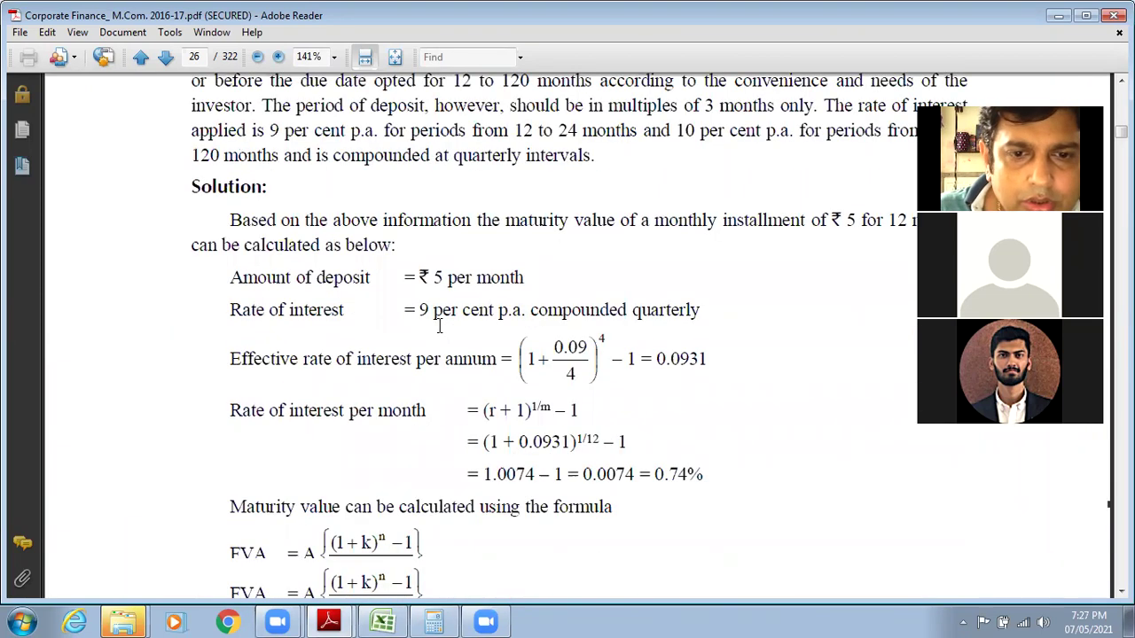
scroll(439, 326, down, 12)
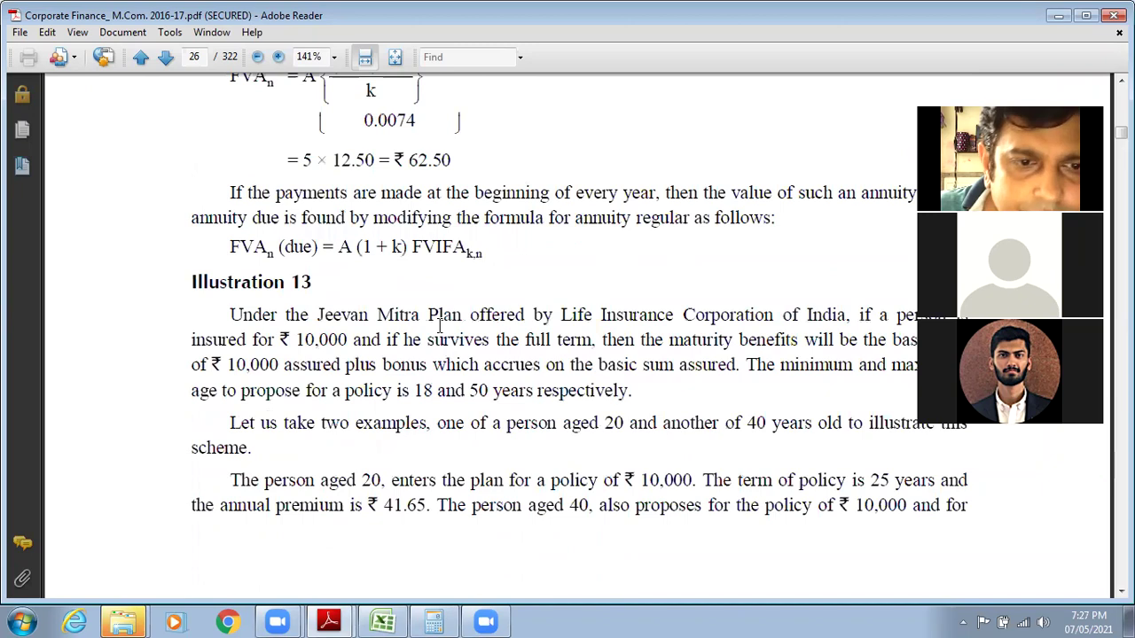
scroll(439, 325, down, 20)
scroll(443, 333, up, 6)
scroll(443, 334, up, 20)
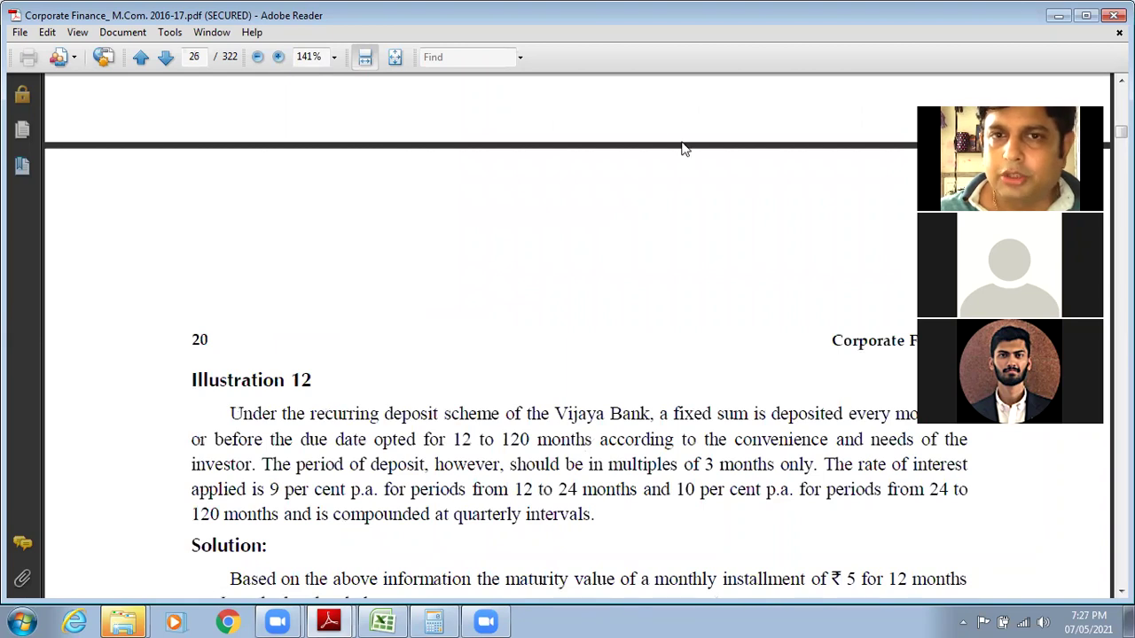
scroll(1044, 126, up, 10)
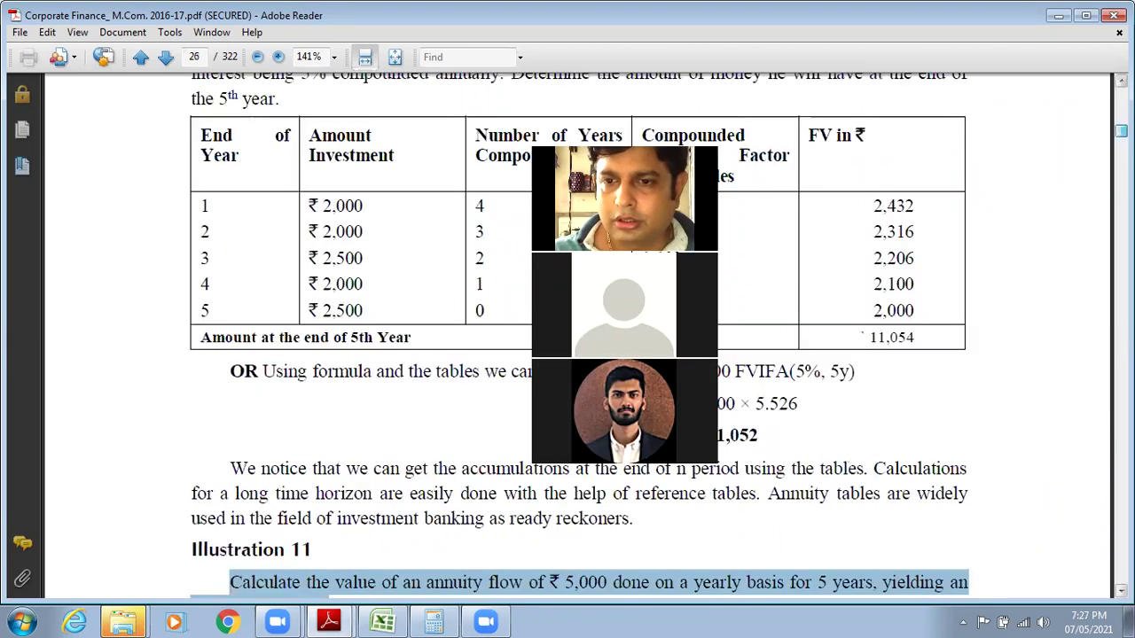
scroll(576, 336, down, 10)
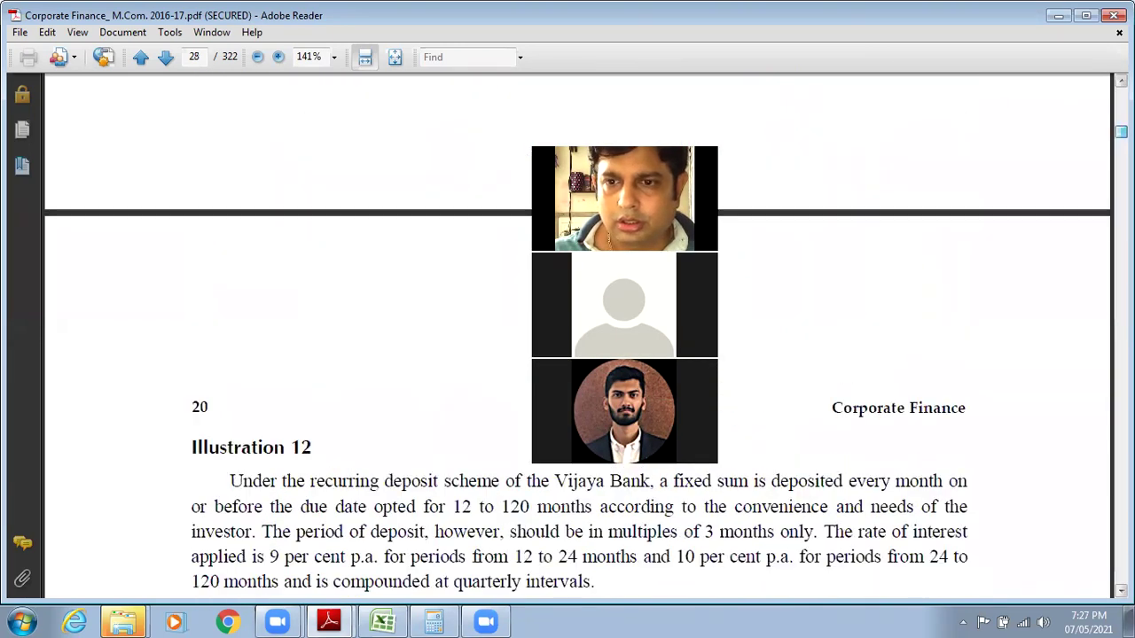
Step: Browse the PDF past Illustration 12 and the objective questions to find the Terminal Questions on page 53
scroll(576, 337, down, 20)
scroll(825, 193, up, 20)
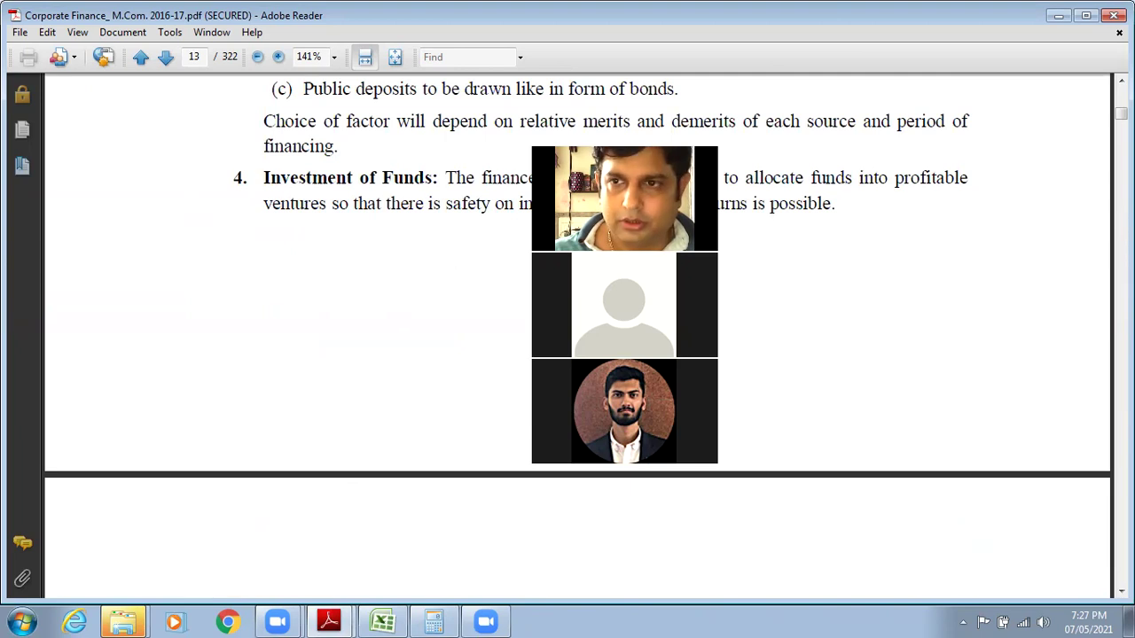
scroll(753, 213, down, 20)
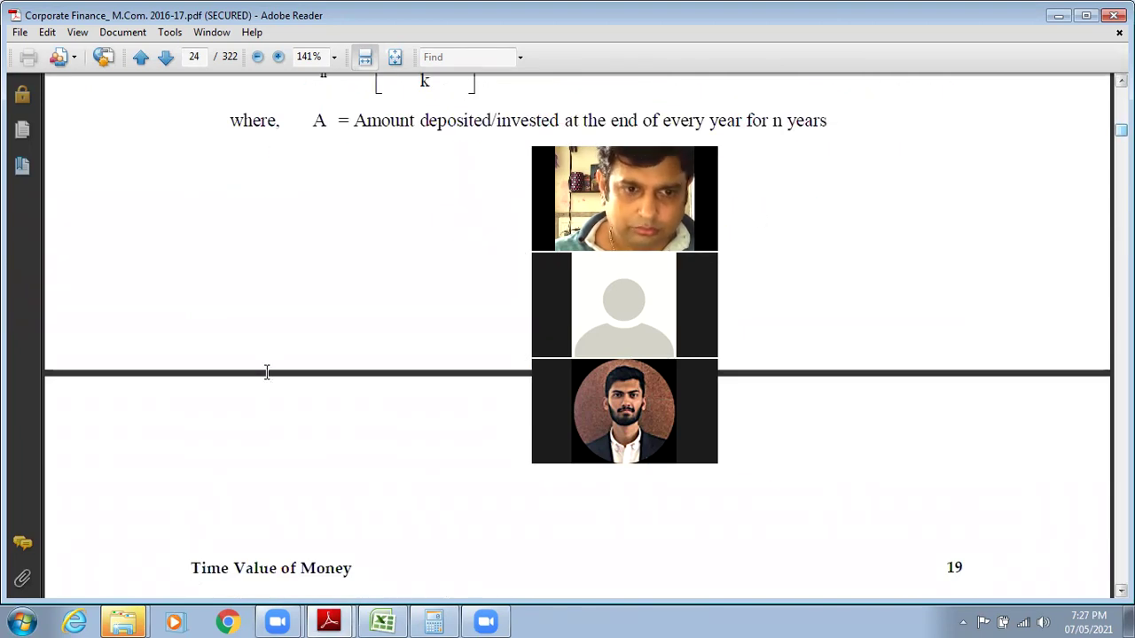
scroll(268, 381, down, 15)
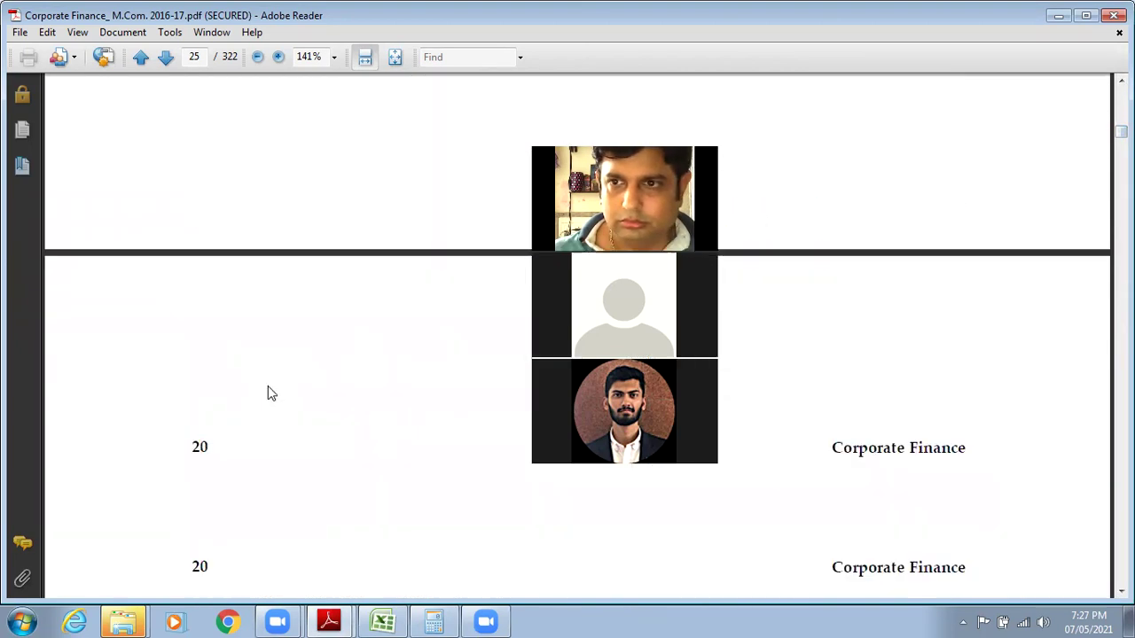
scroll(271, 393, down, 1)
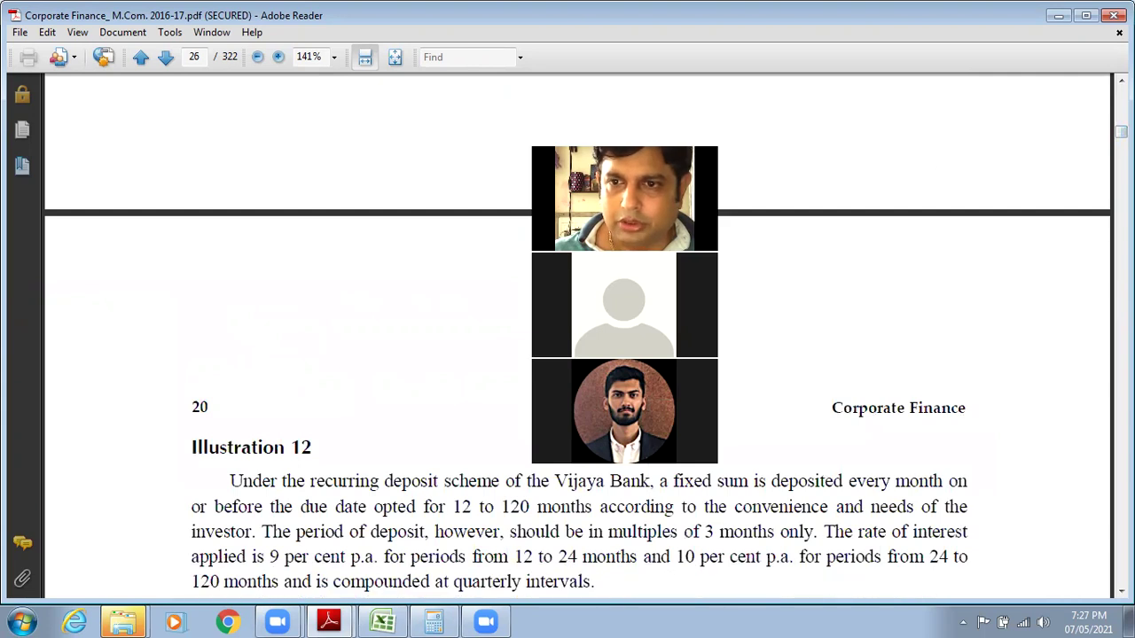
scroll(734, 325, down, 20)
scroll(293, 438, down, 20)
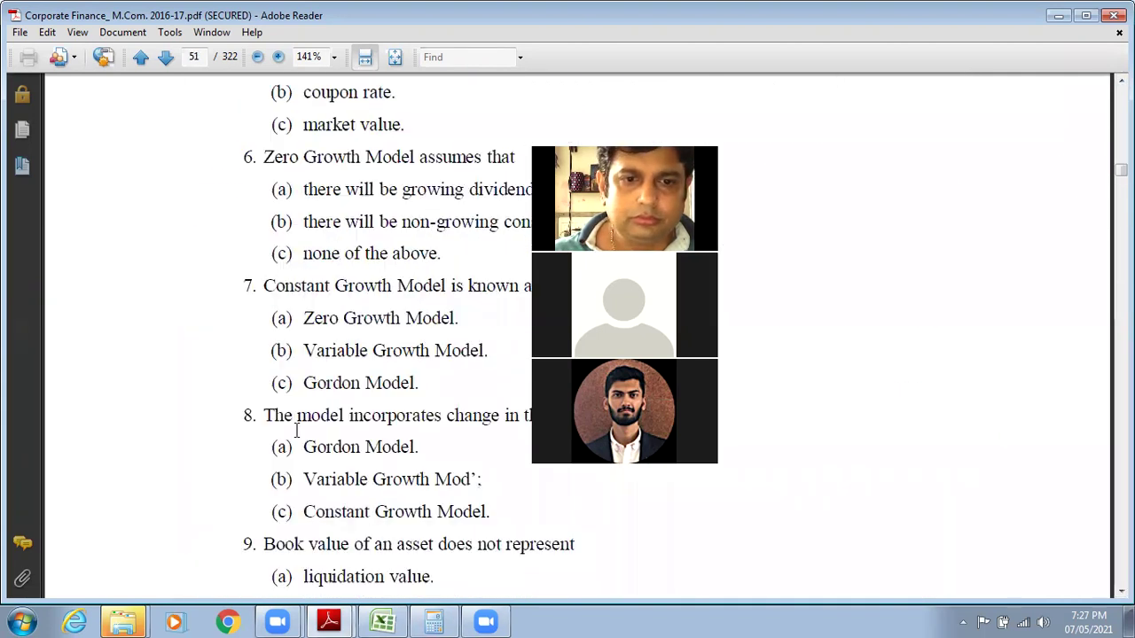
scroll(294, 438, down, 6)
scroll(296, 438, down, 6)
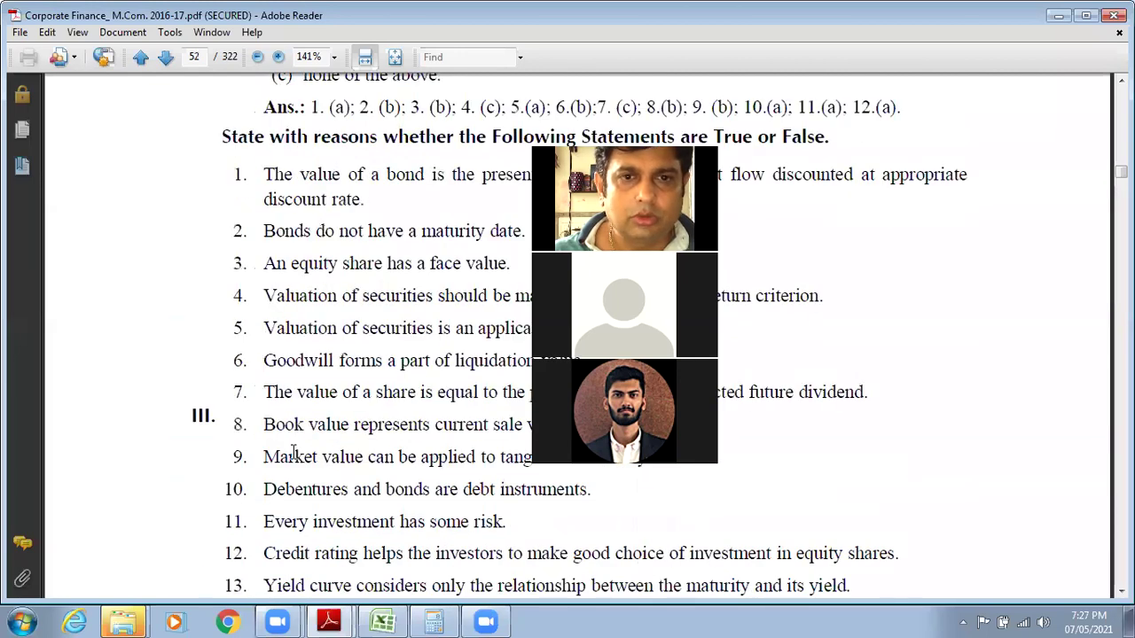
scroll(293, 452, down, 10)
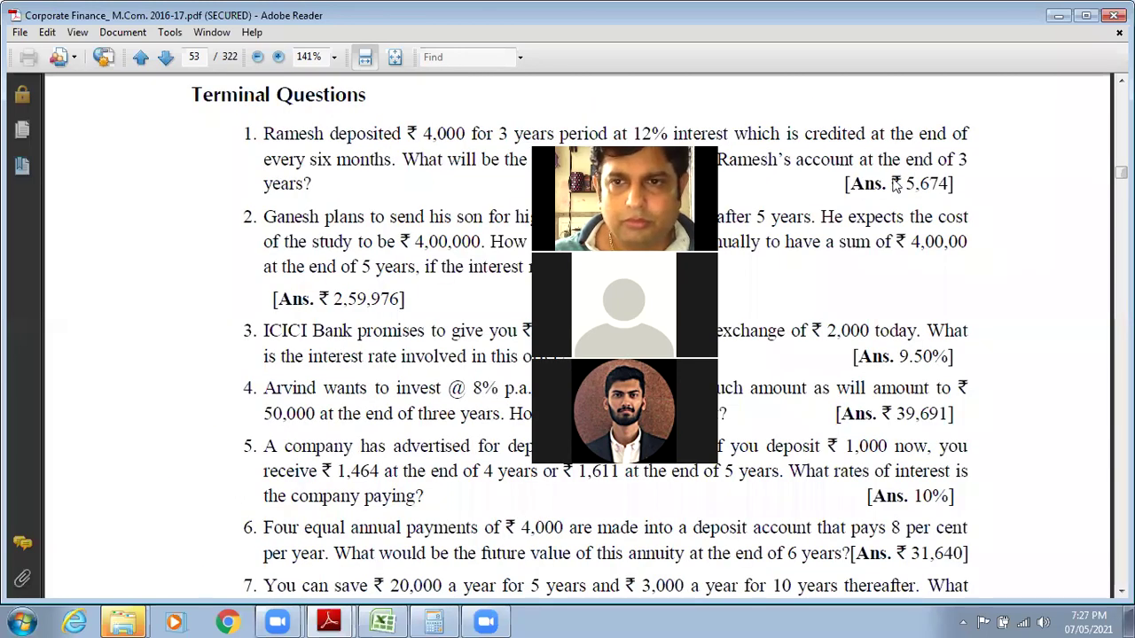
Step: Uncover the page text by moving the video thumbnails aside, and select all of Terminal Question 1 on the ₹ 4,000 deposit to read it
drag(560, 236, 904, 277)
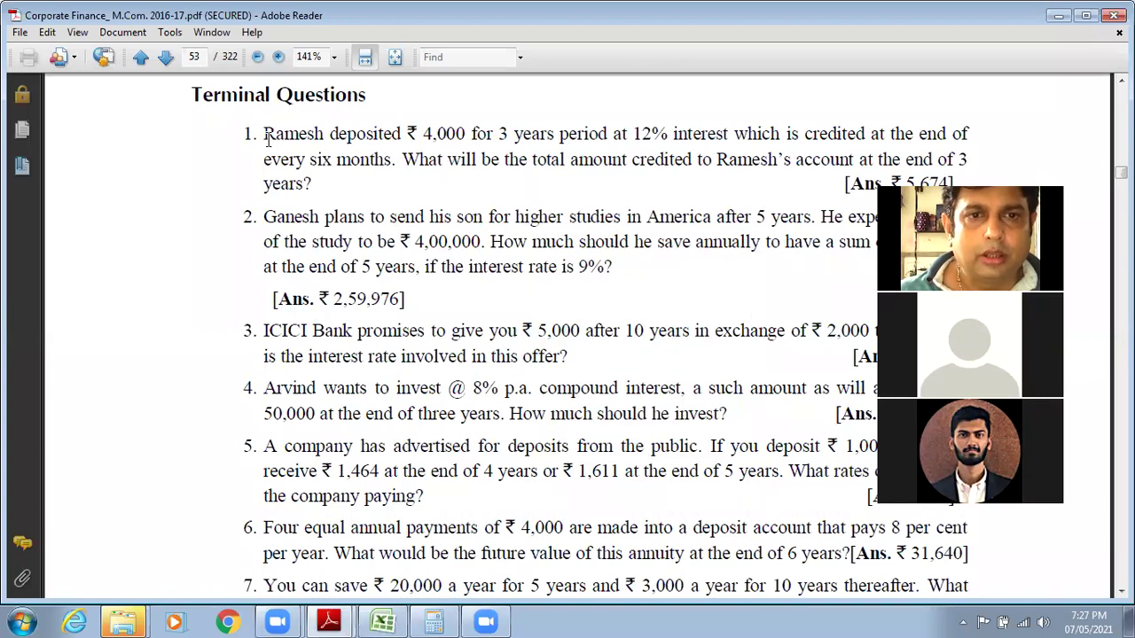
drag(264, 135, 403, 134)
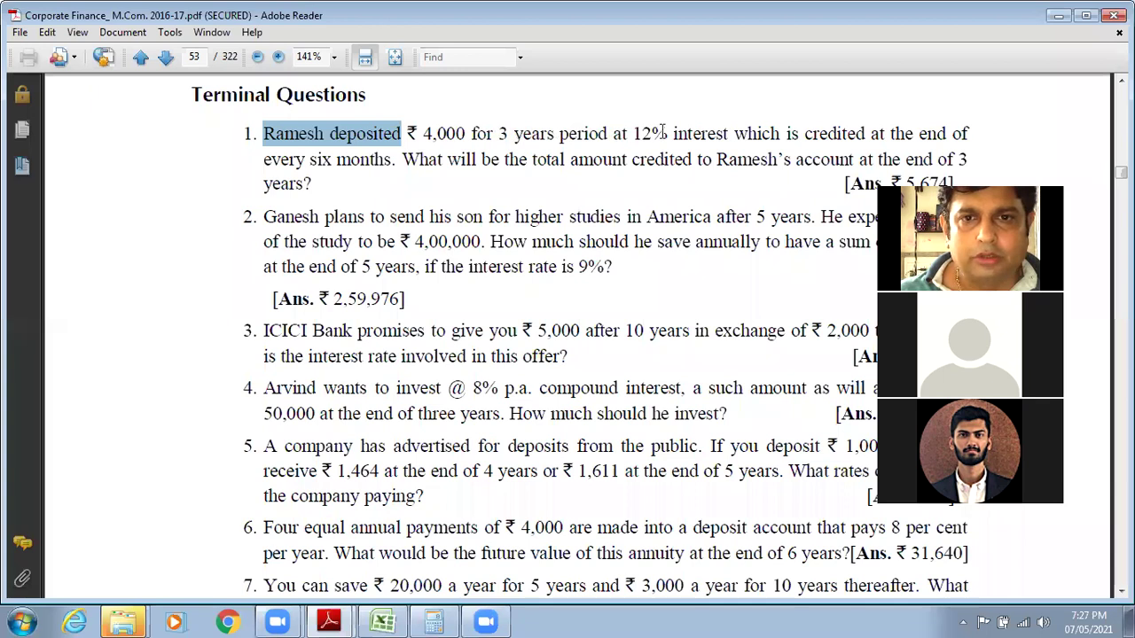
shift+click(878, 135)
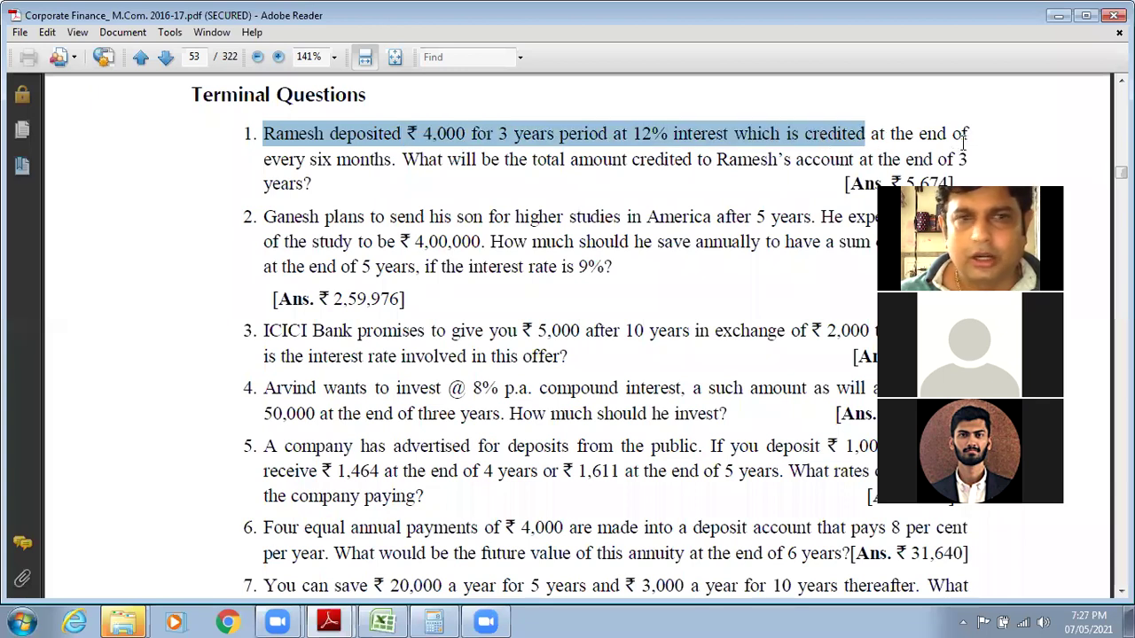
shift+click(406, 167)
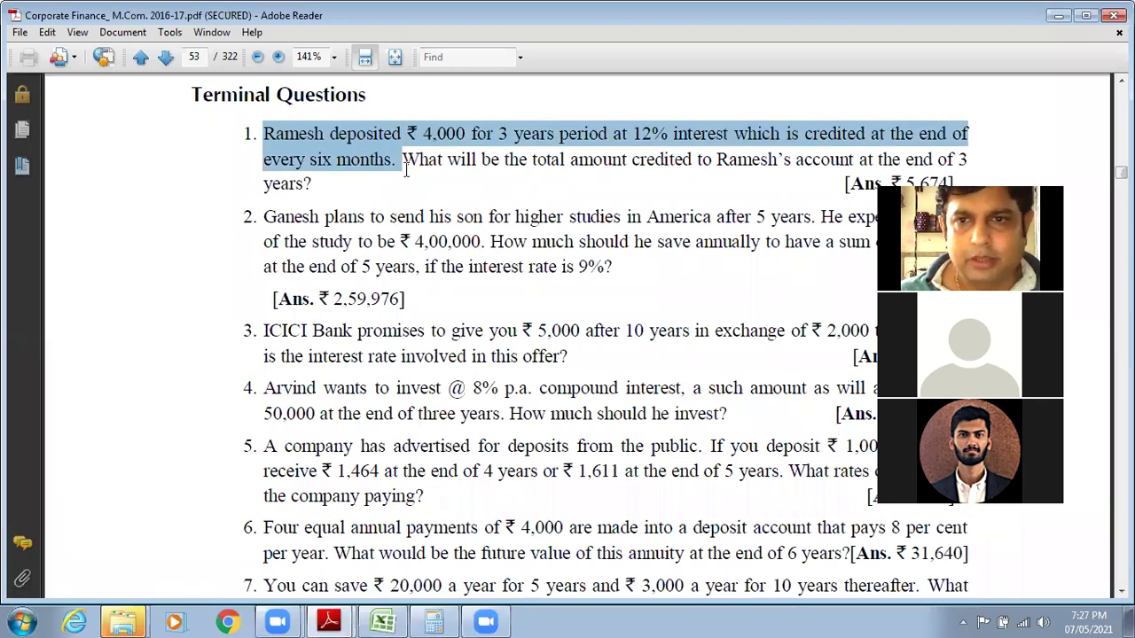
shift+click(420, 162)
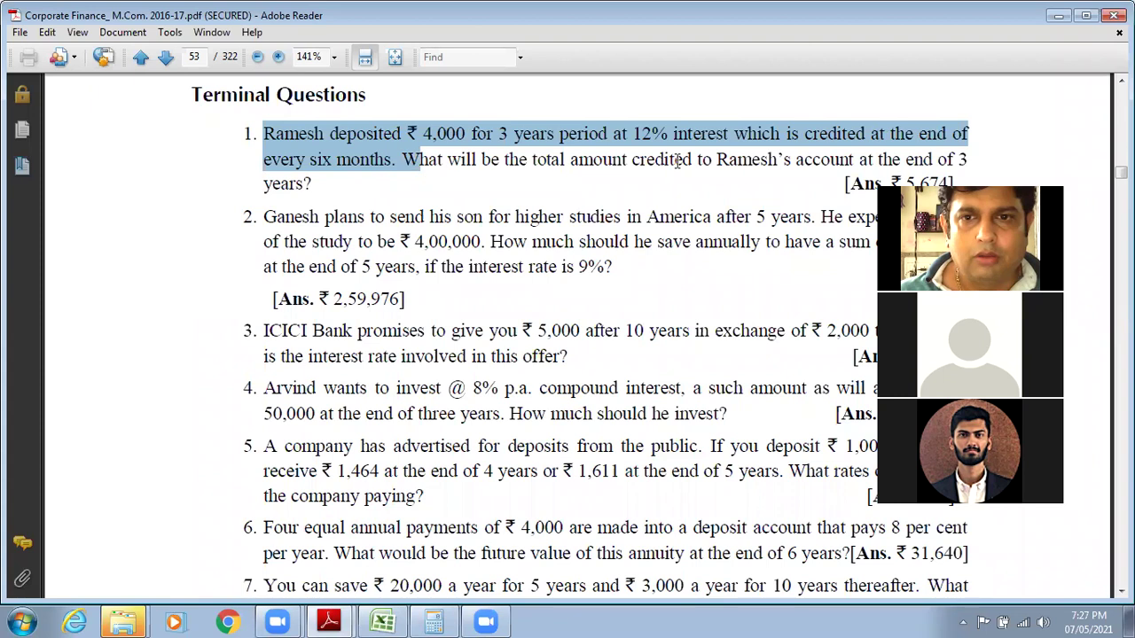
shift+click(962, 158)
shift+click(320, 183)
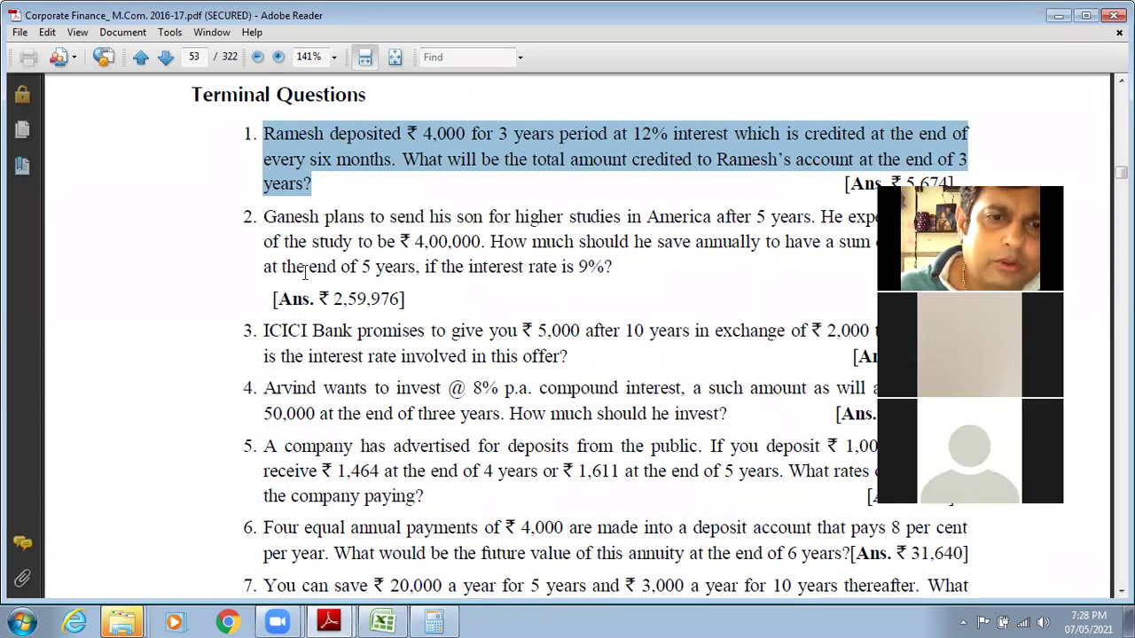
Step: Look through the remaining Terminal Questions, down to question 20 on page 54
scroll(304, 273, down, 10)
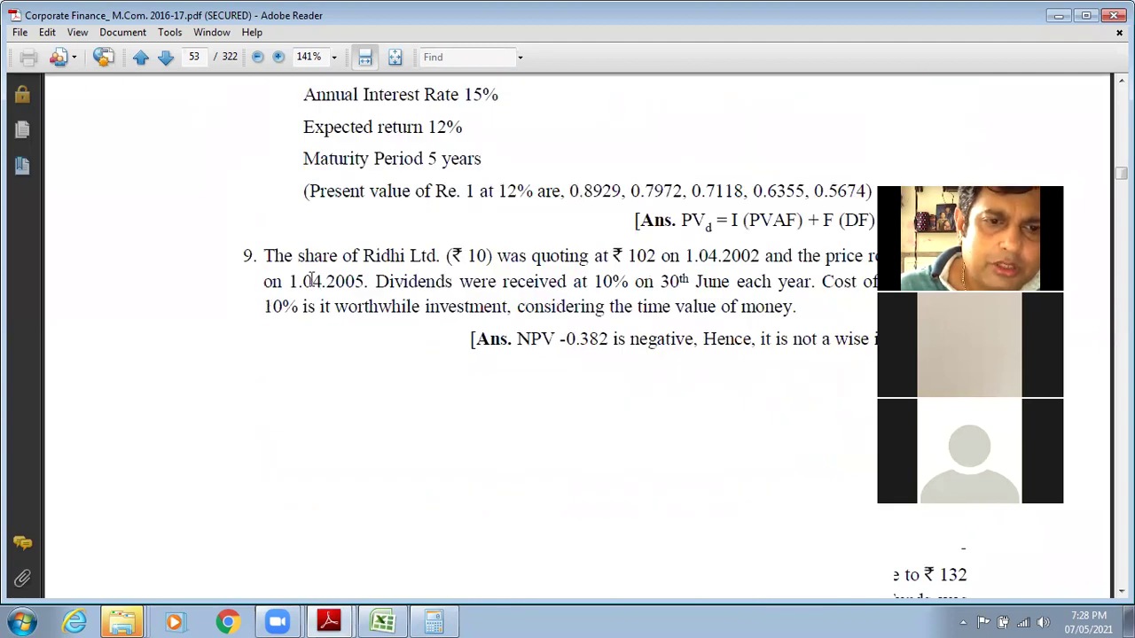
scroll(311, 280, down, 10)
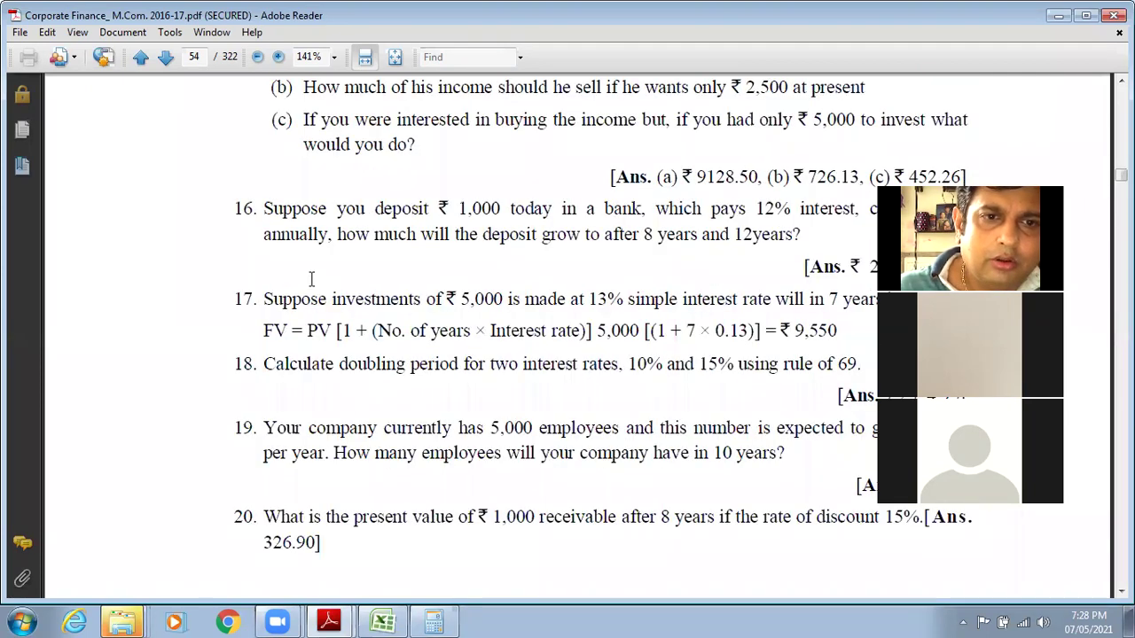